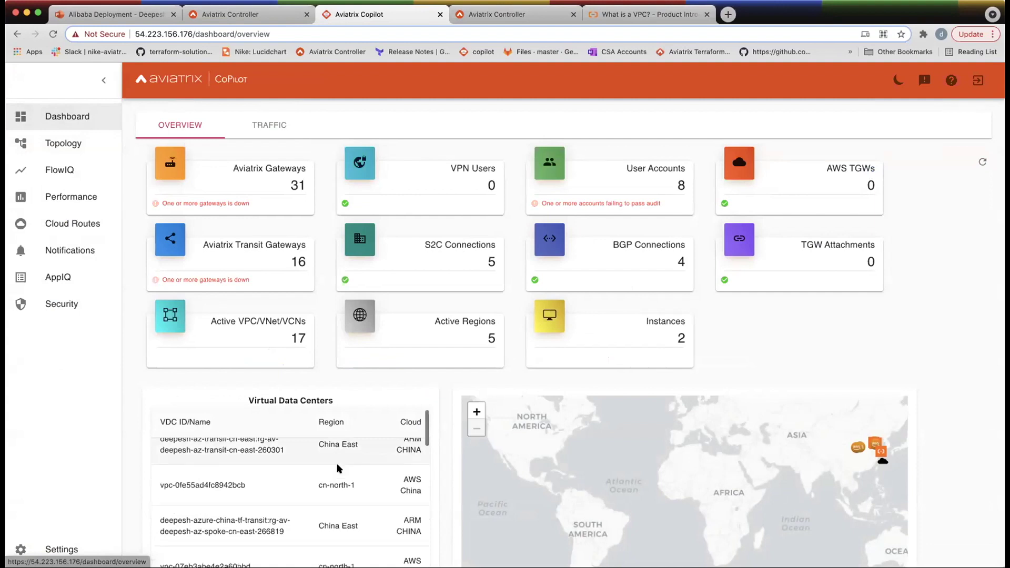
Select the mcn-gw-china gateway in the network topology graph and examine its properties.
scroll(338, 467, up, 1)
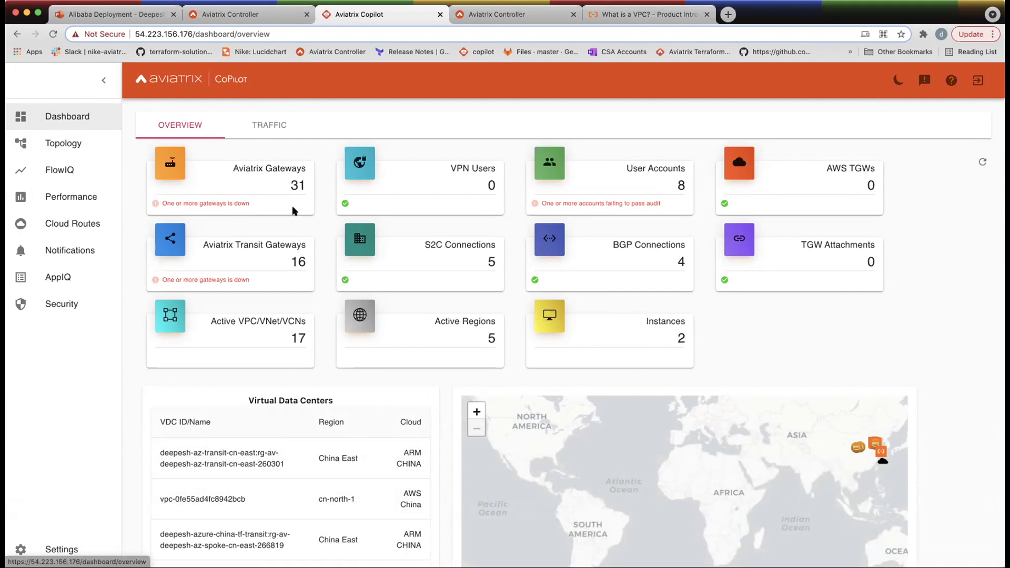
click(67, 147)
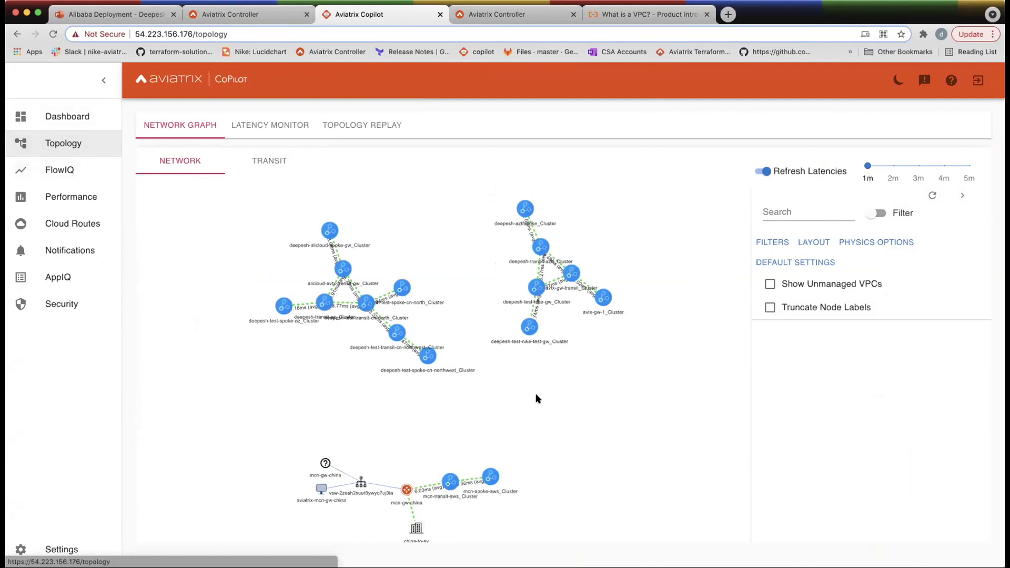
scroll(537, 398, up, 5)
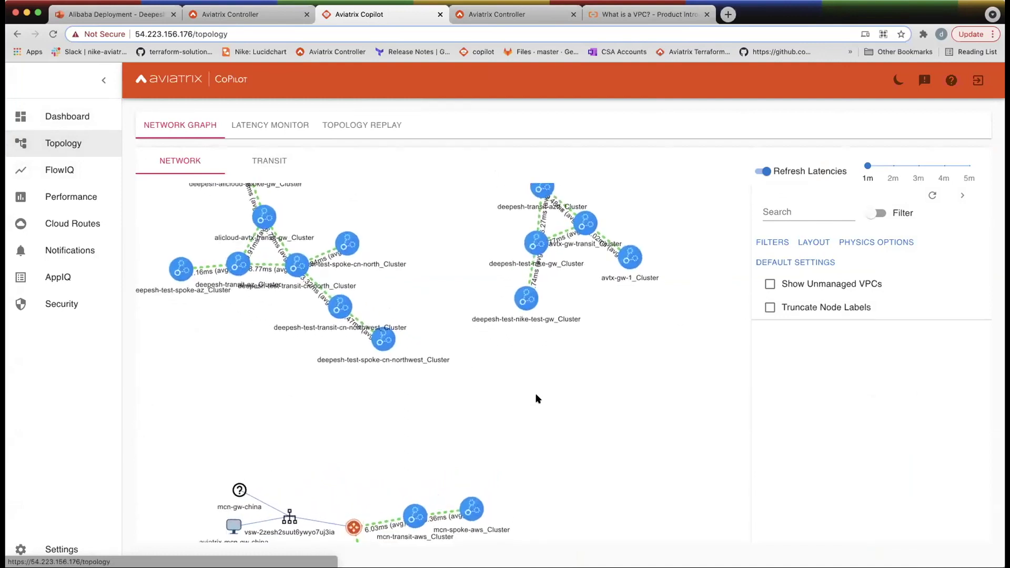
scroll(537, 398, up, 5)
drag(538, 393, 665, 169)
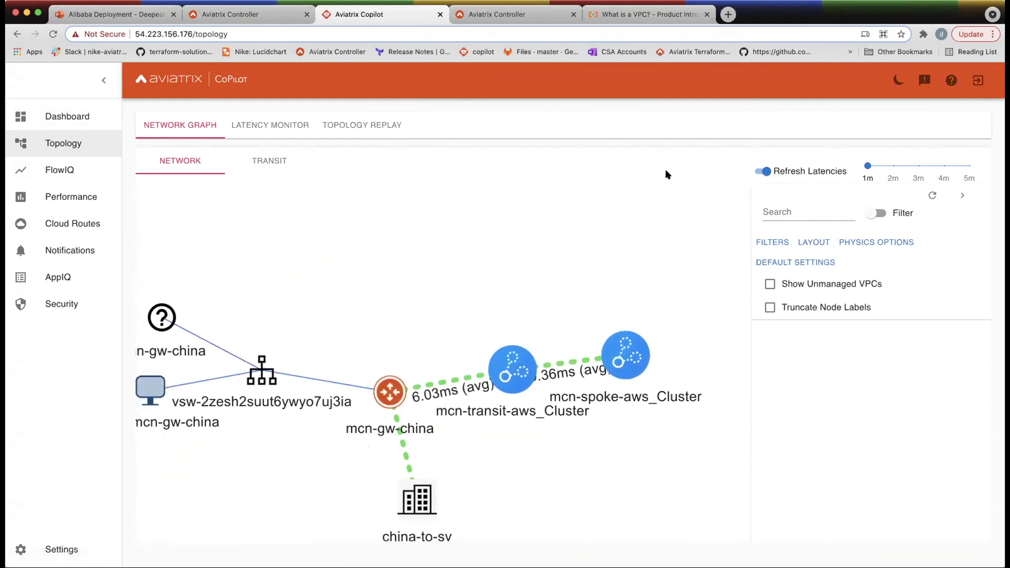
drag(567, 237, 590, 223)
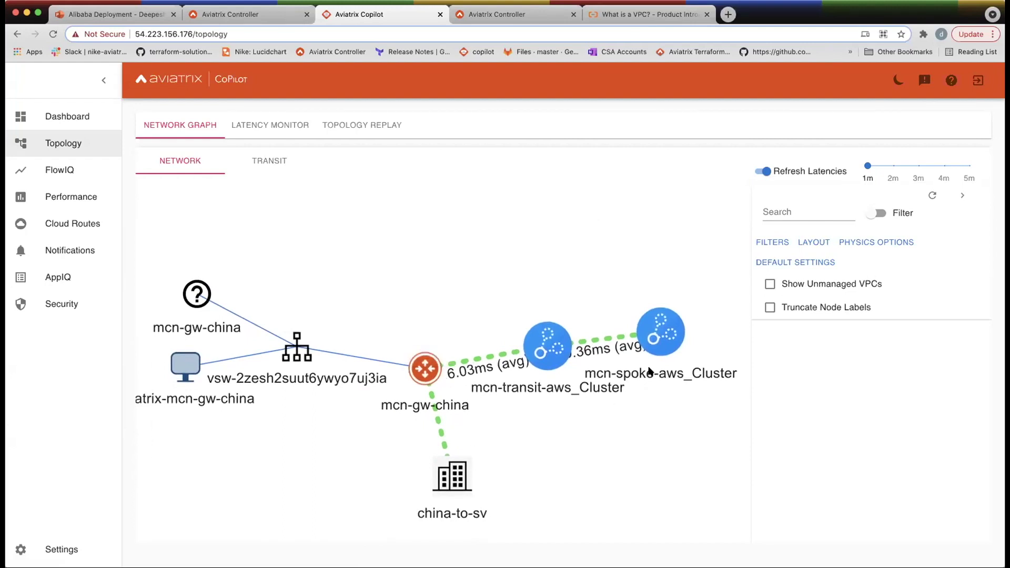
click(423, 370)
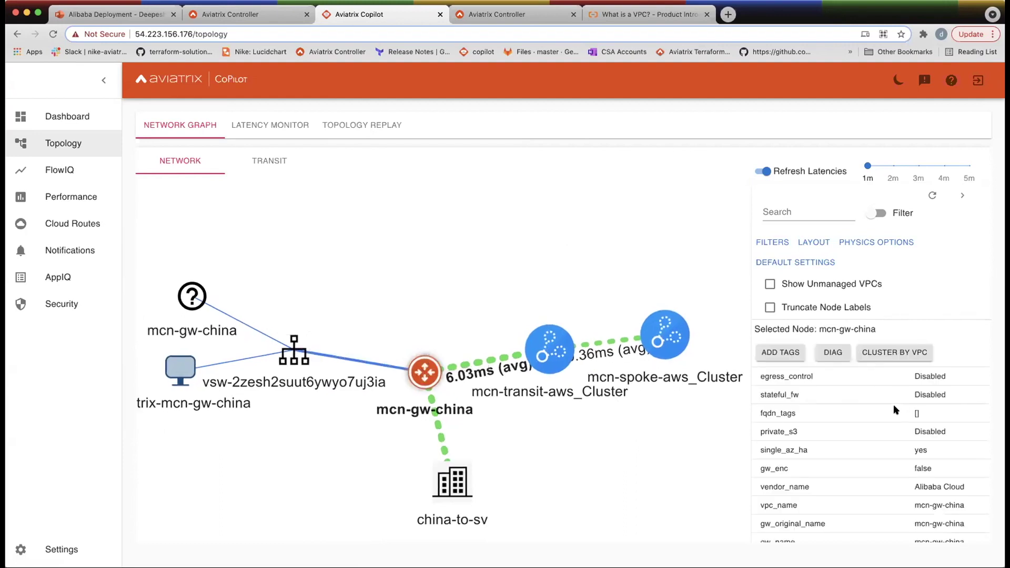
scroll(900, 442, down, 1)
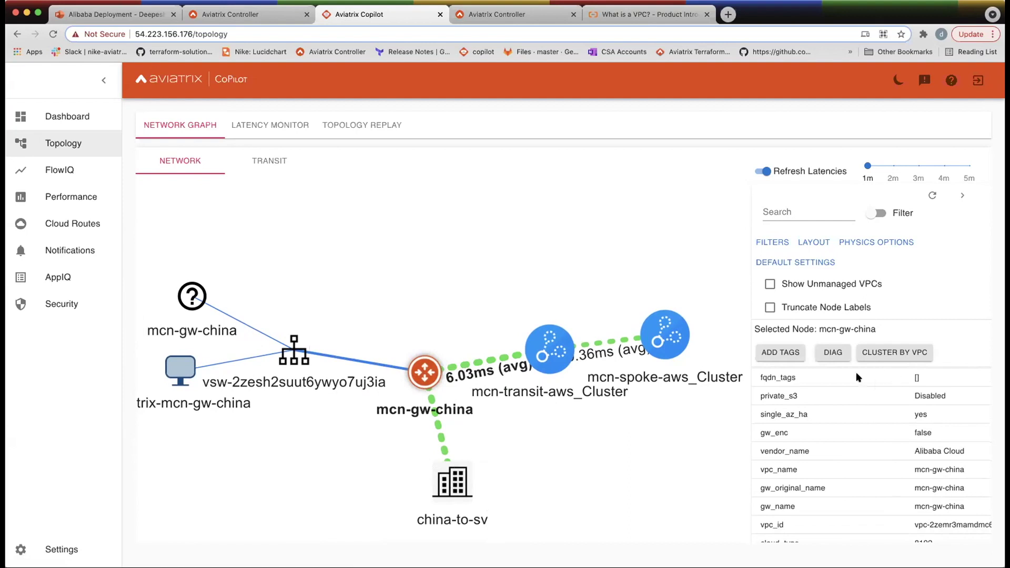
Run diagnostics for the mcn-gw-china gateway and examine the interface statistics of ETH0.
click(827, 358)
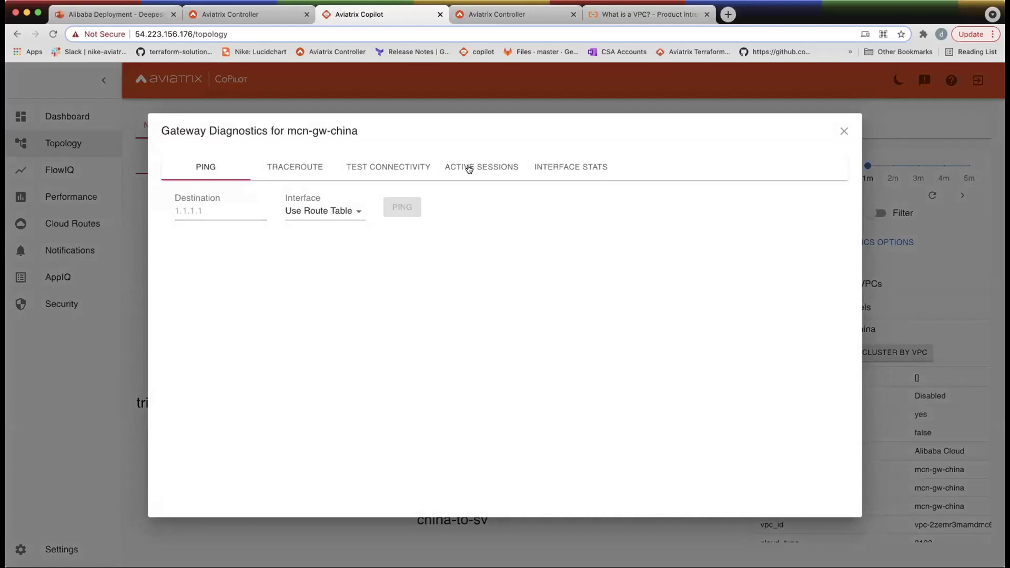
click(540, 168)
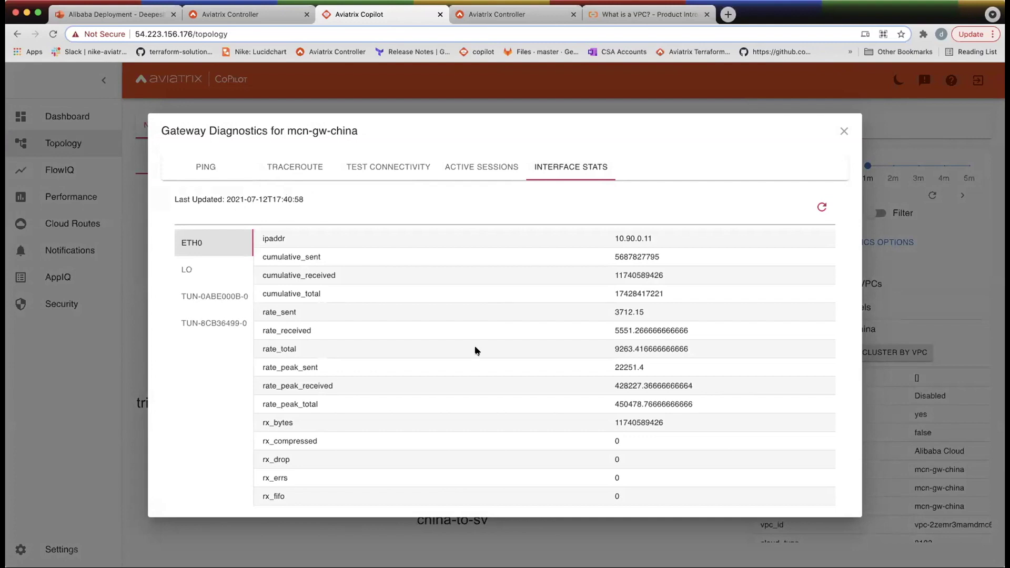
scroll(475, 350, down, 5)
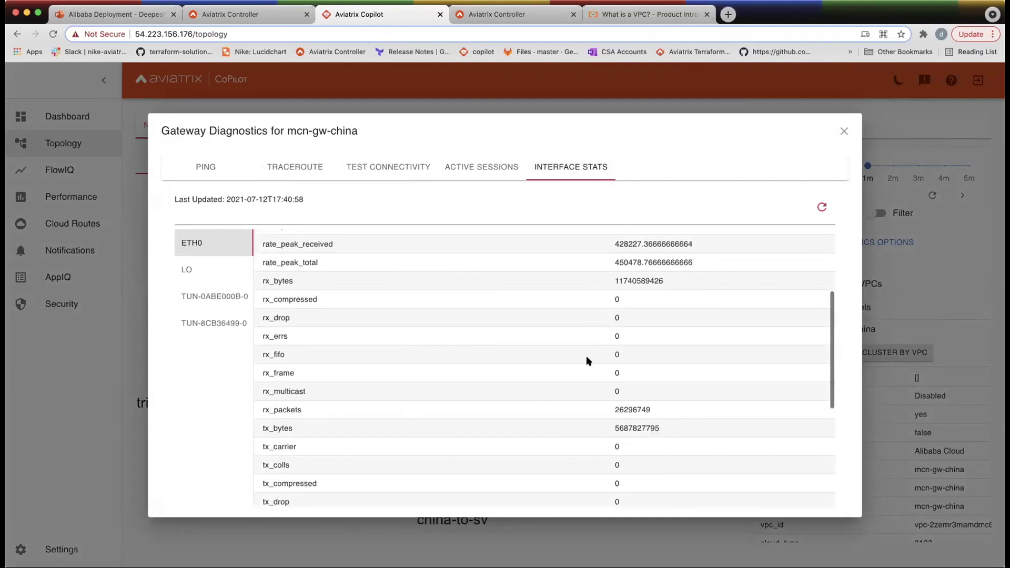
scroll(586, 357, up, 5)
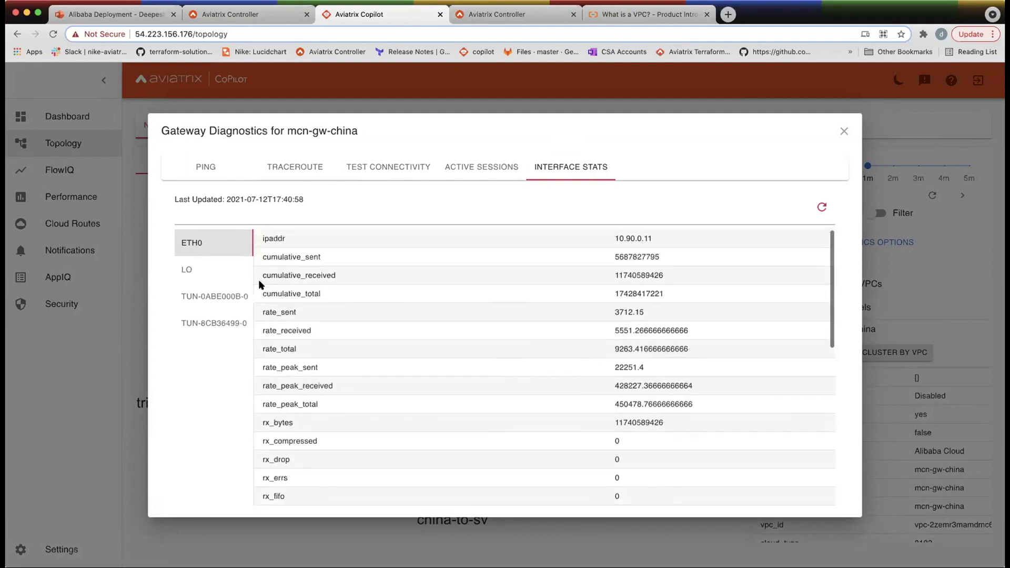
Examine the interface statistics of tunnel TUN-0ABE000B-0 and close the gateway diagnostics.
click(227, 298)
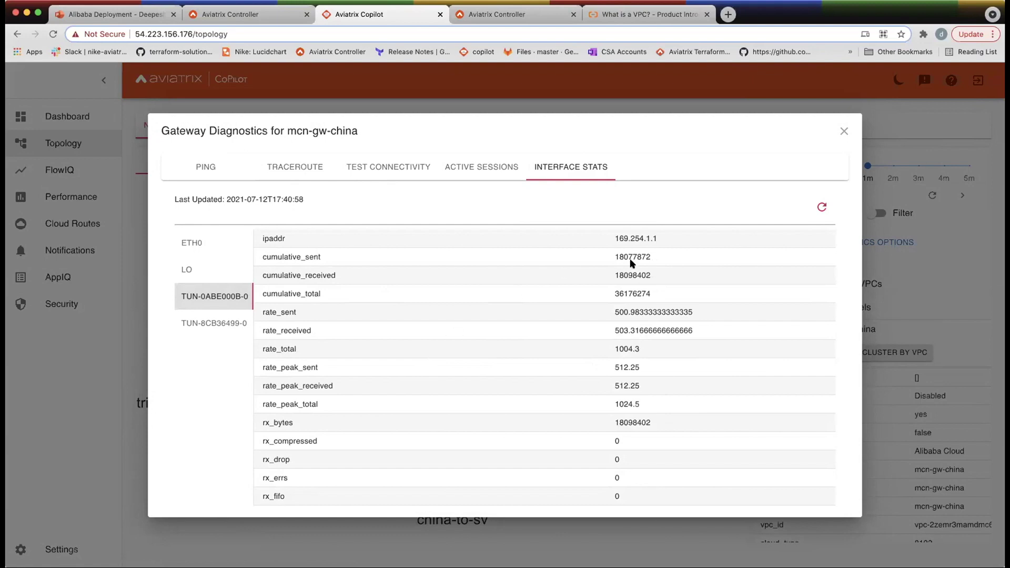
scroll(631, 424, down, 10)
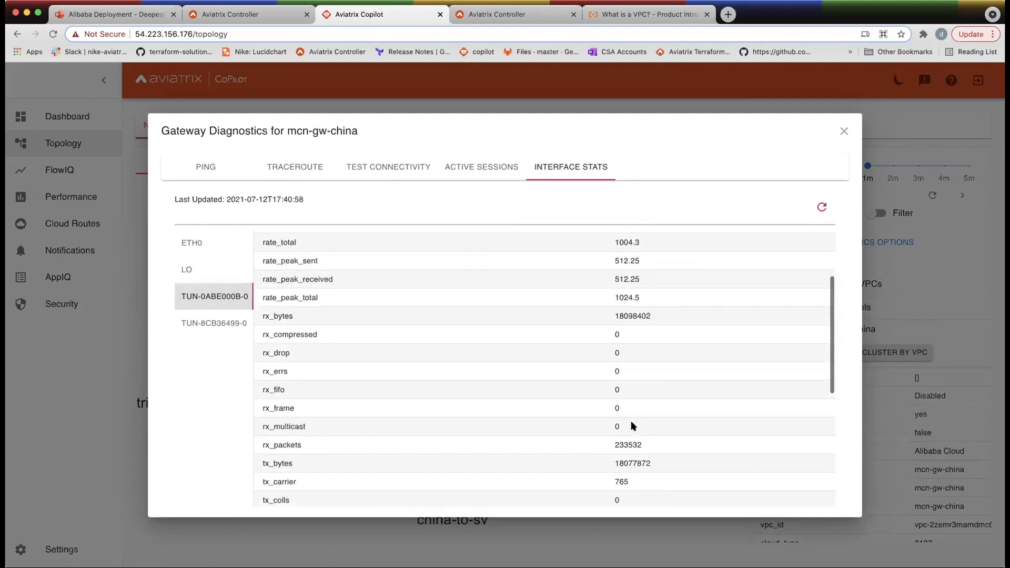
scroll(631, 425, down, 4)
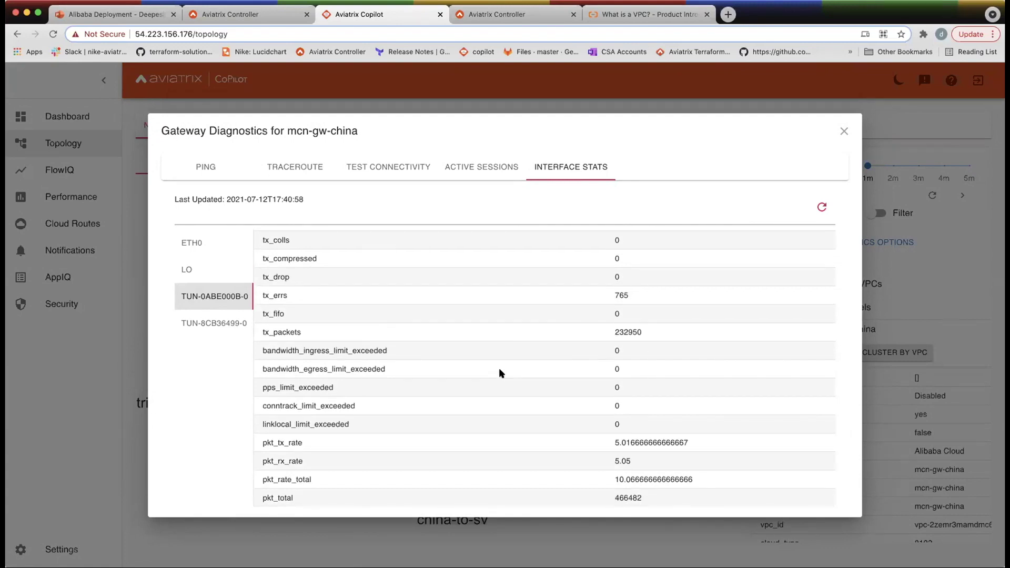
scroll(499, 367, up, 3)
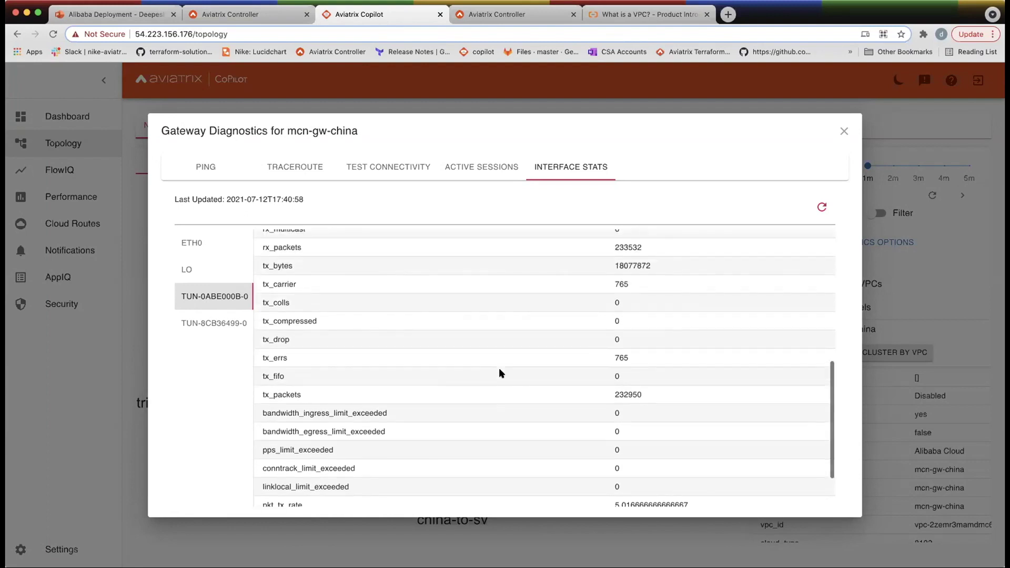
scroll(401, 372, up, 5)
scroll(401, 373, up, 3)
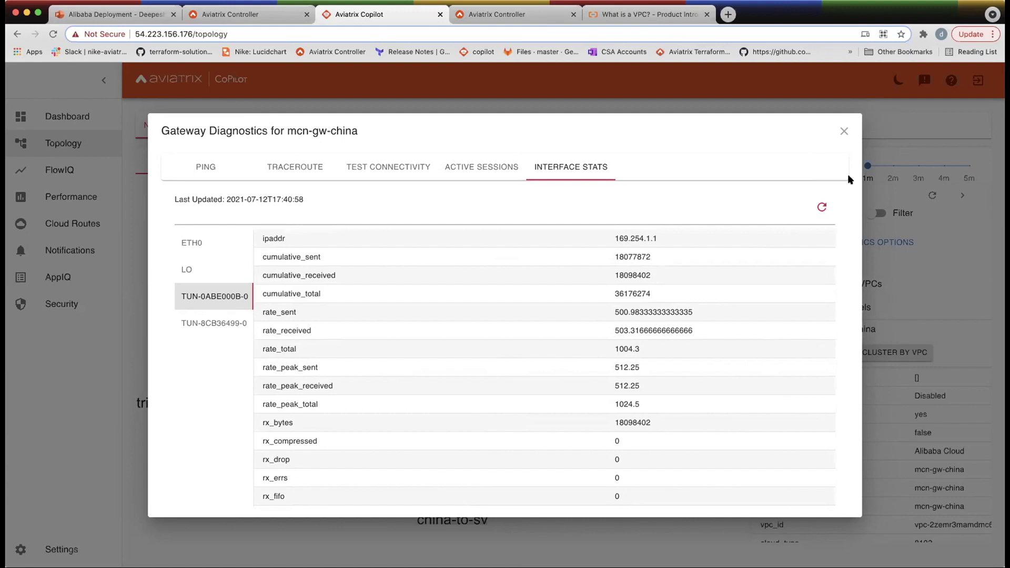
click(844, 130)
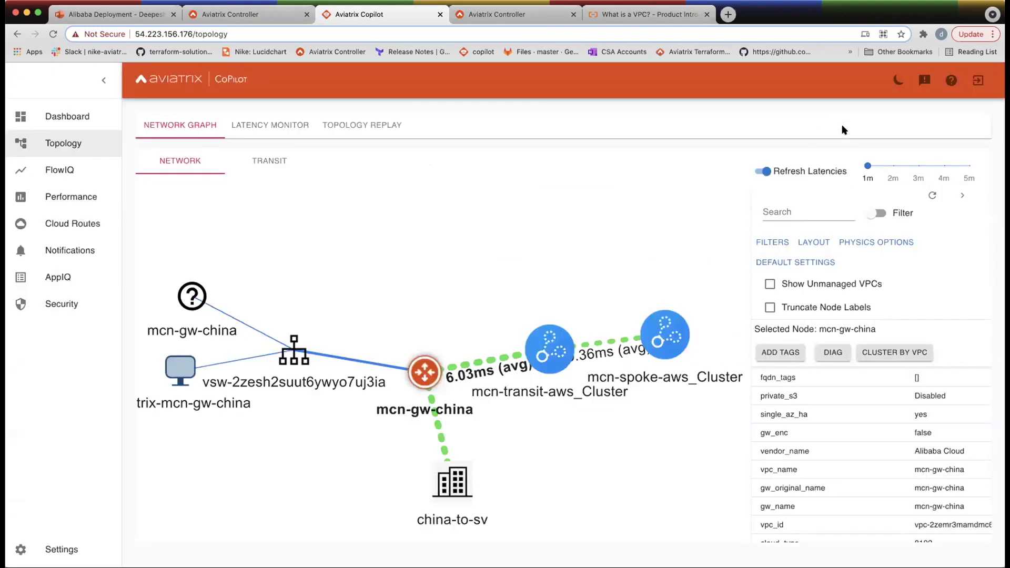
View the last hour's latency charts, and open the June 16, 2021 21:17 change set in the topology replay.
click(273, 125)
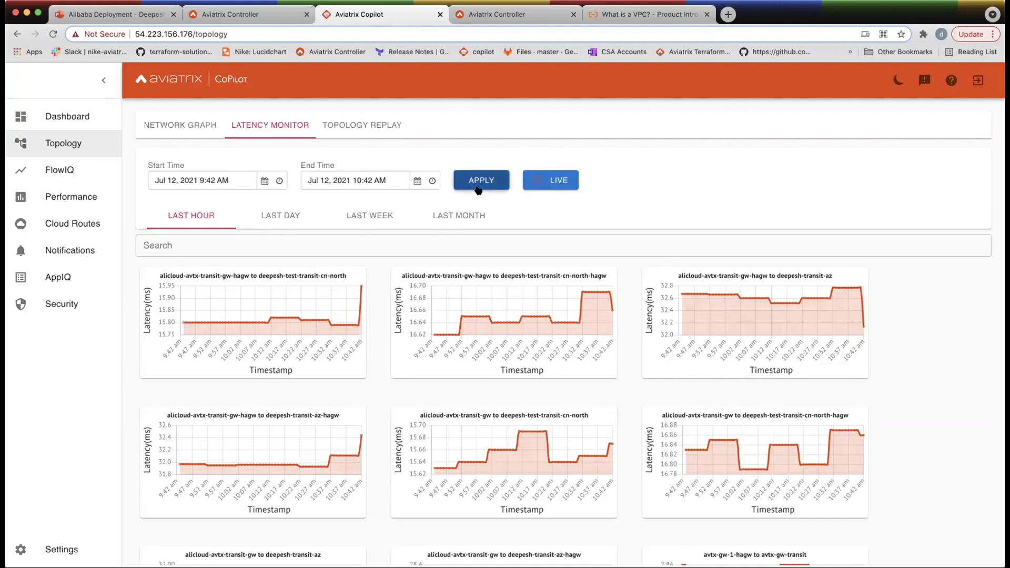
click(373, 129)
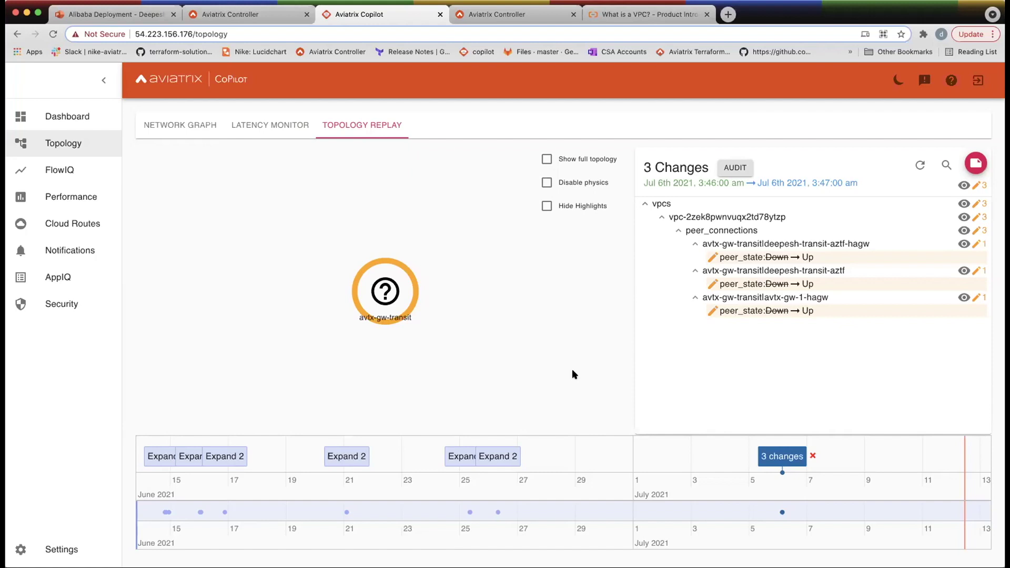
click(232, 455)
click(232, 456)
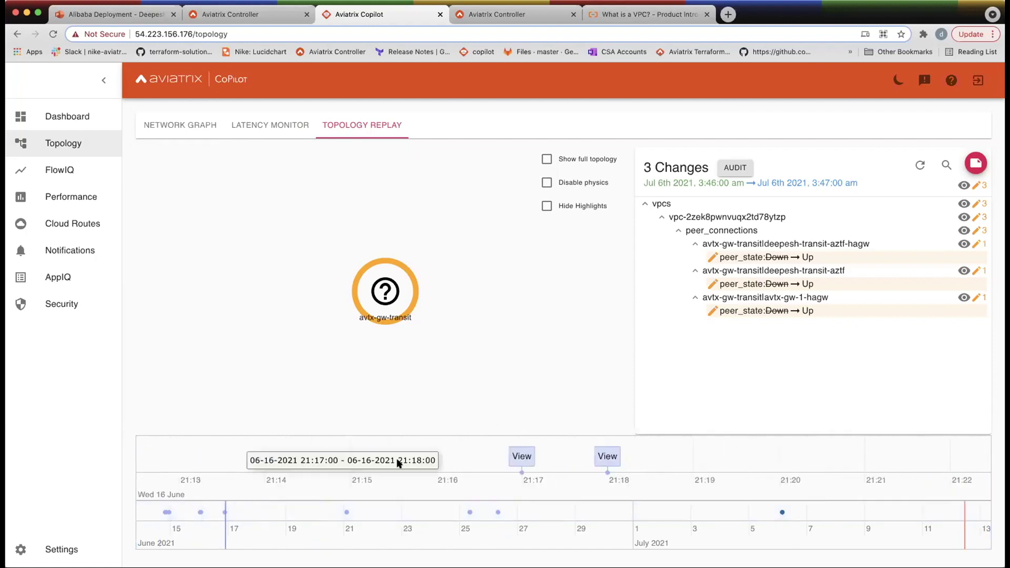
click(522, 456)
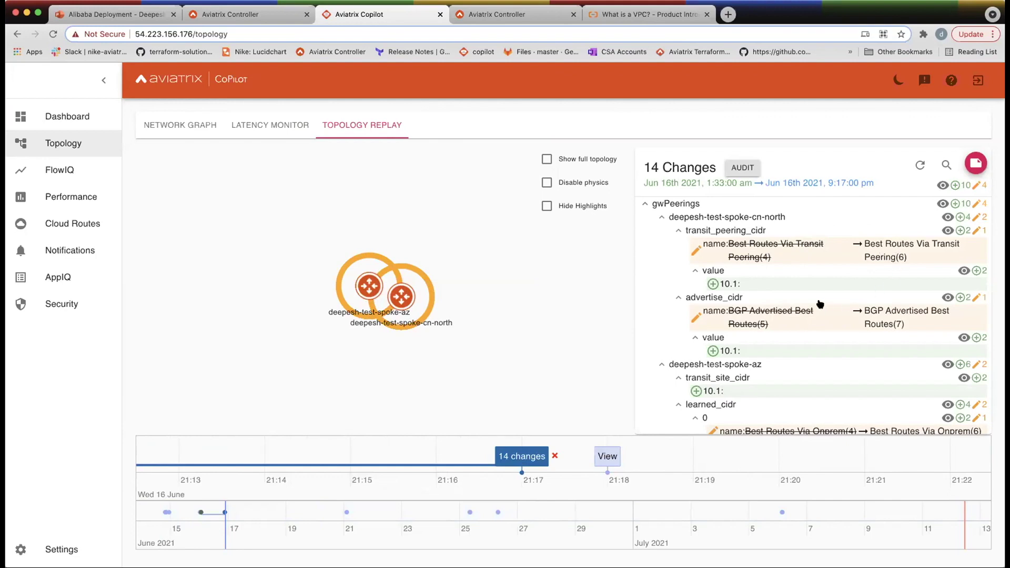
Review the change set's route changes, and show the full topology briefly before returning to only the changed gateways.
scroll(820, 304, down, 2)
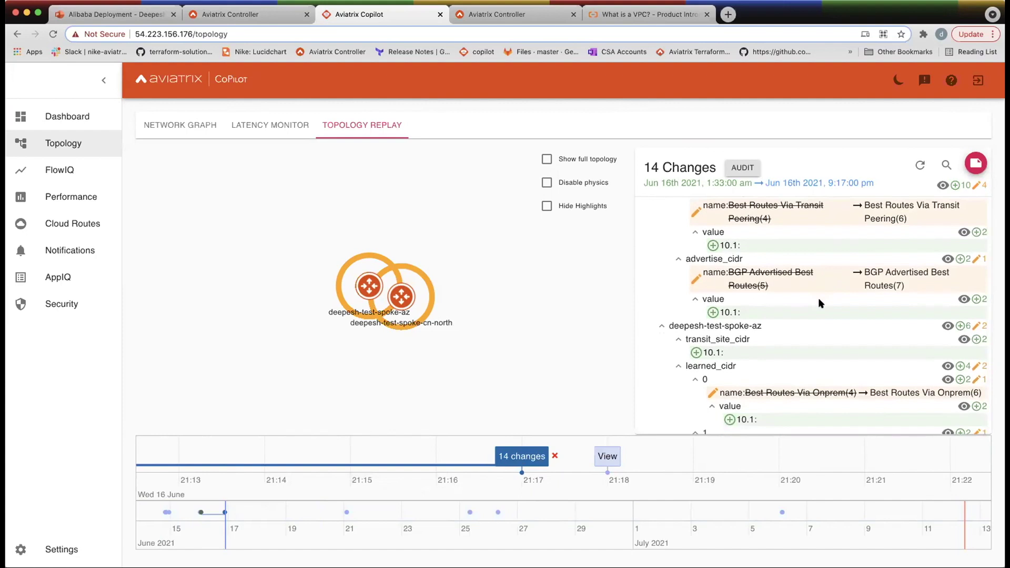
click(547, 160)
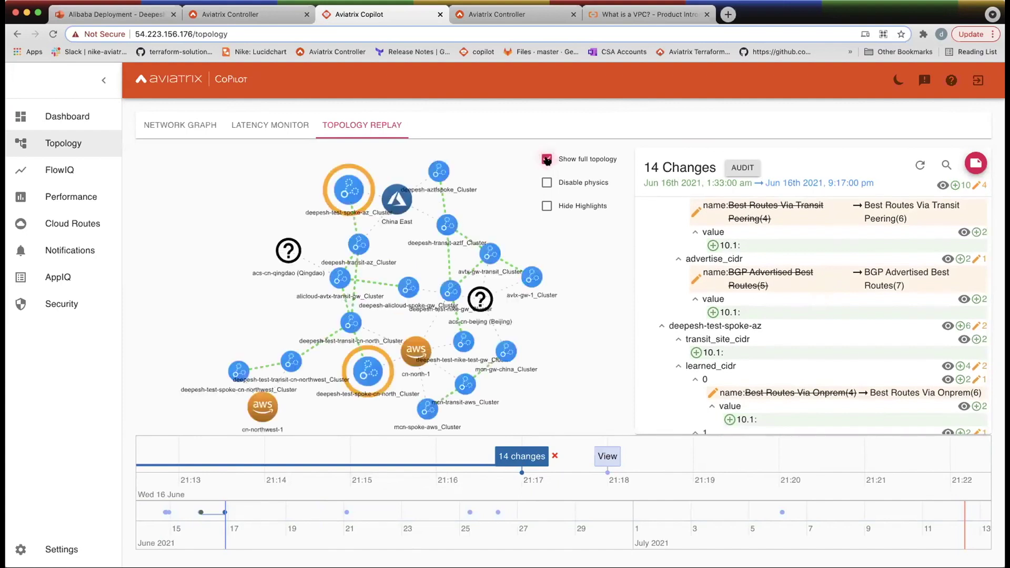
click(547, 160)
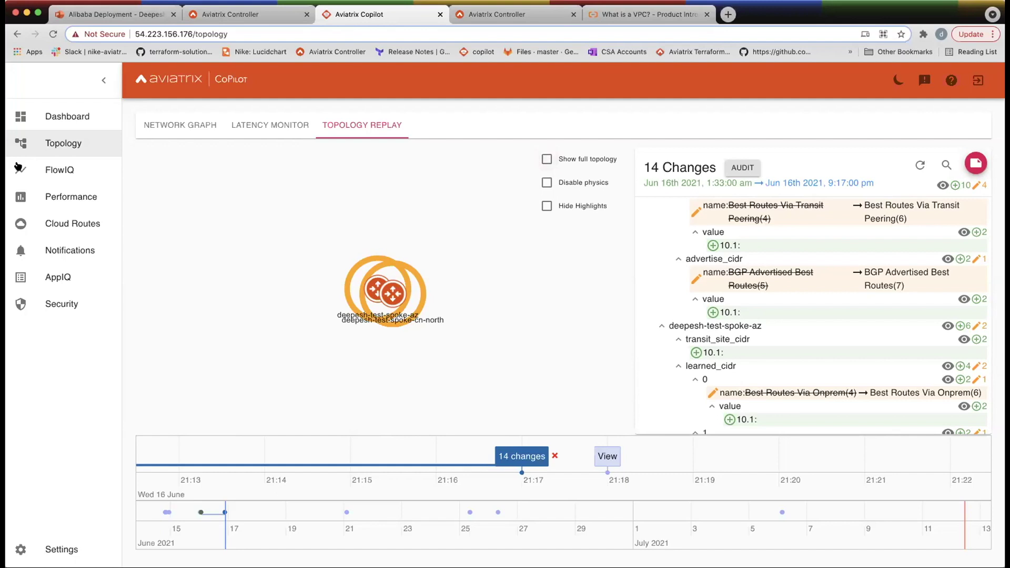
Examine the FlowIQ traffic flows between source and destination addresses.
click(51, 173)
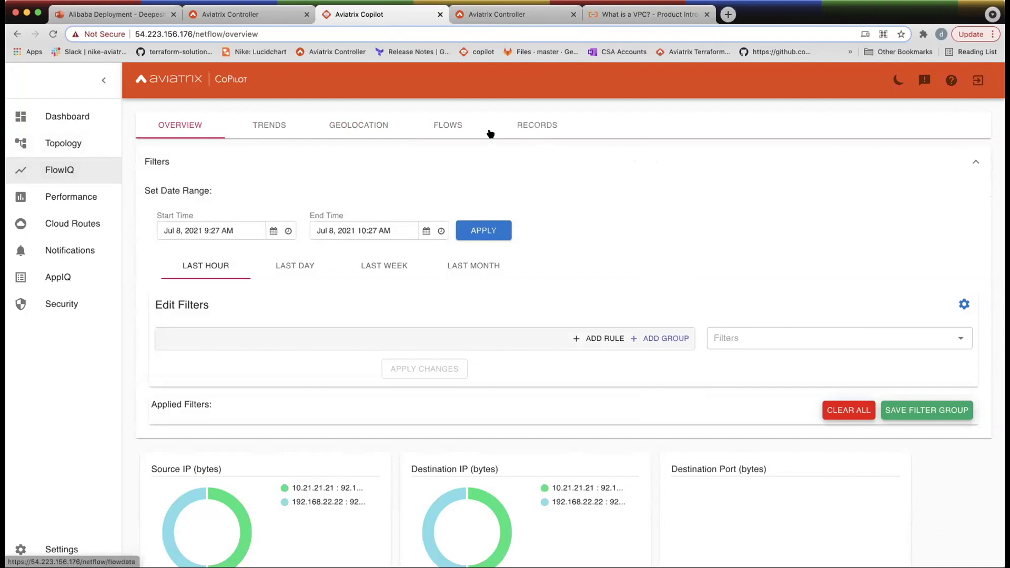
click(434, 125)
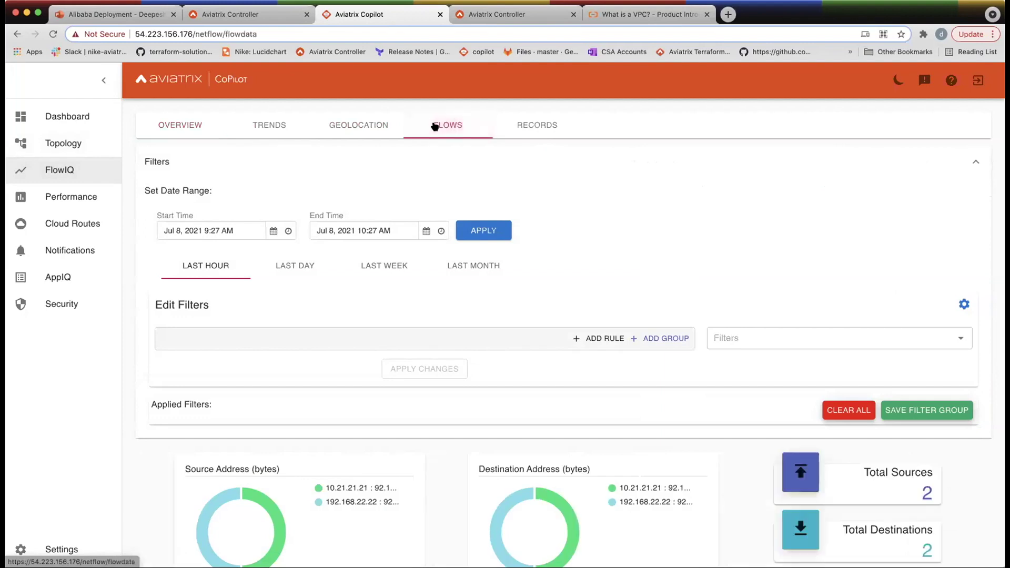
scroll(425, 463, down, 4)
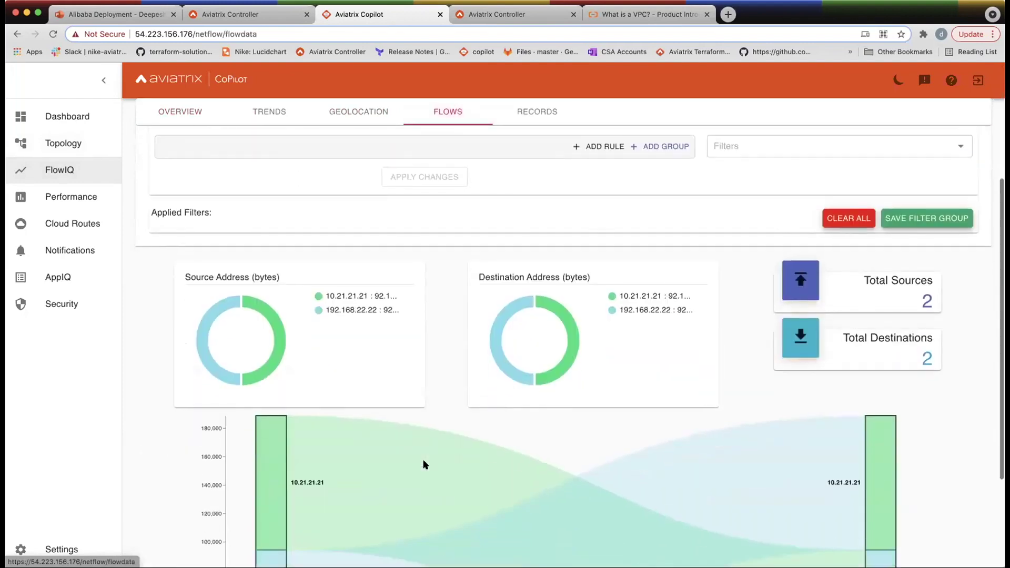
scroll(425, 464, down, 3)
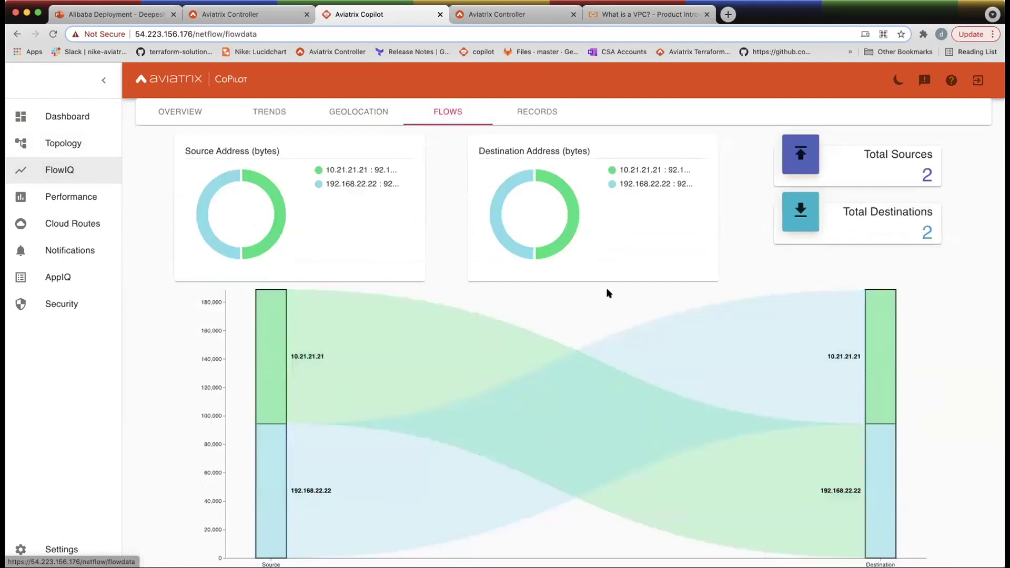
scroll(413, 265, up, 7)
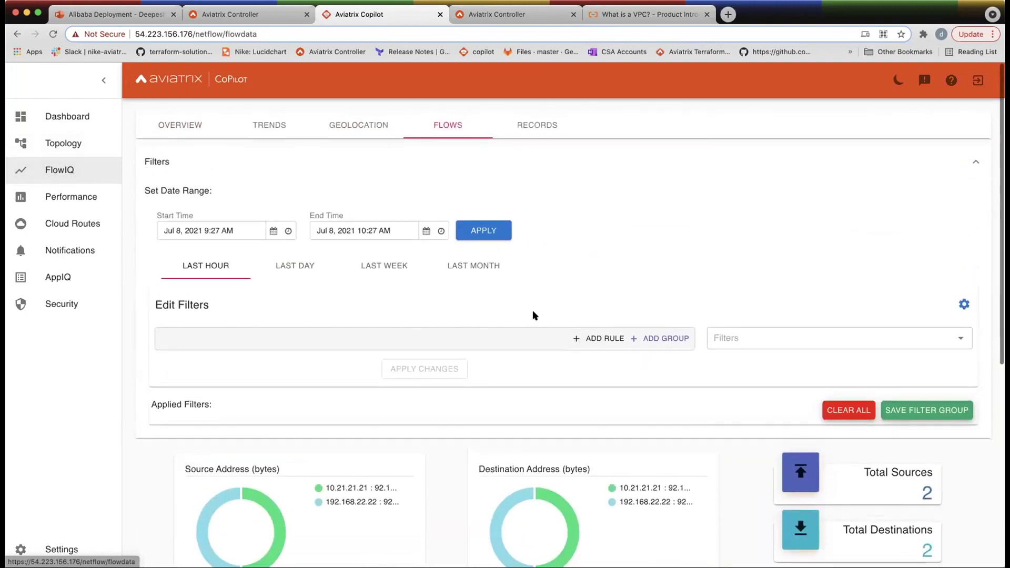
Open the FlowIQ flow records for the last hour and review which columns are available for the records table.
click(534, 130)
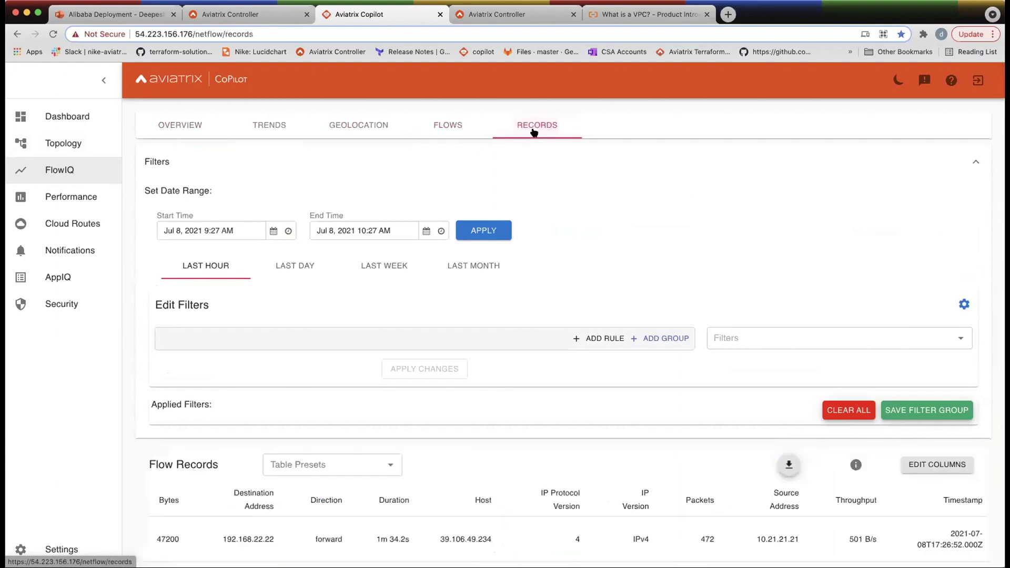
scroll(561, 289, down, 5)
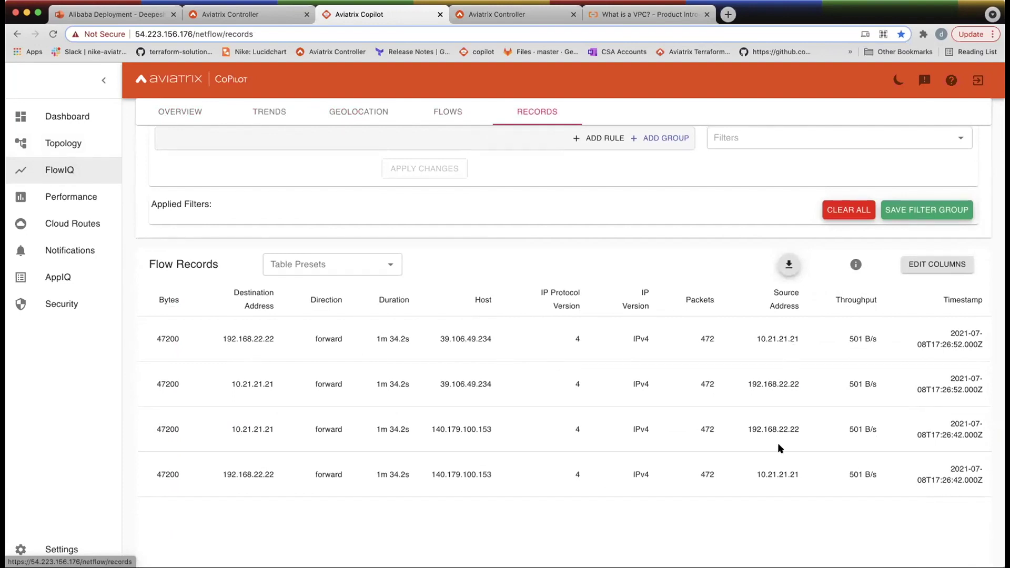
click(944, 268)
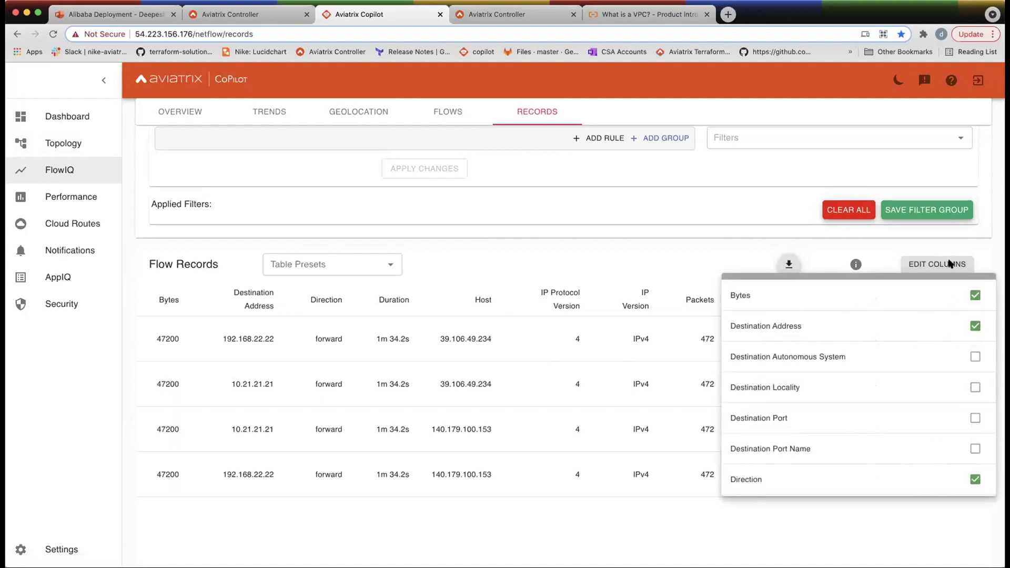
scroll(897, 441, down, 10)
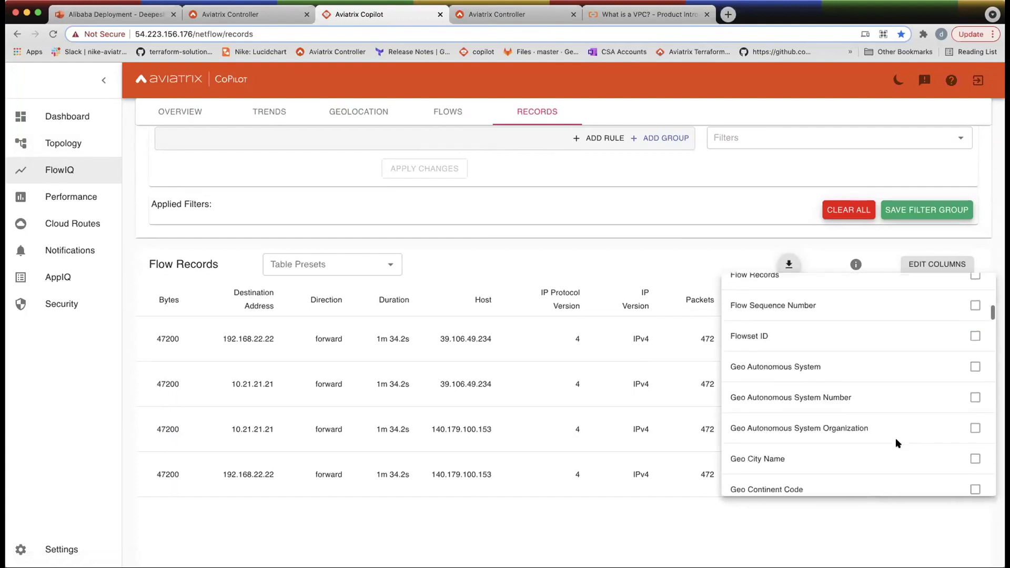
scroll(897, 443, down, 10)
scroll(898, 443, down, 15)
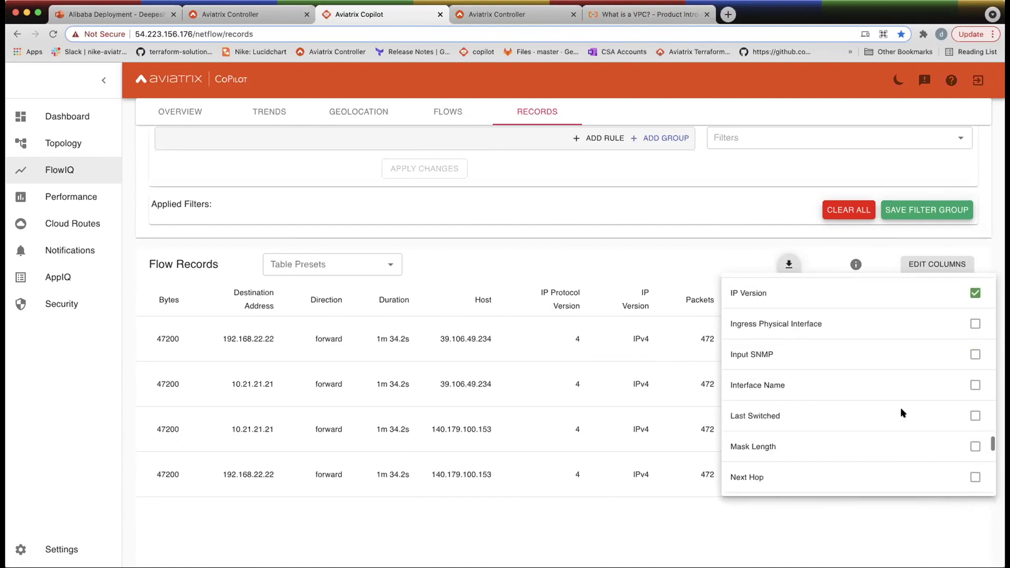
click(974, 385)
click(974, 385)
scroll(816, 446, down, 1)
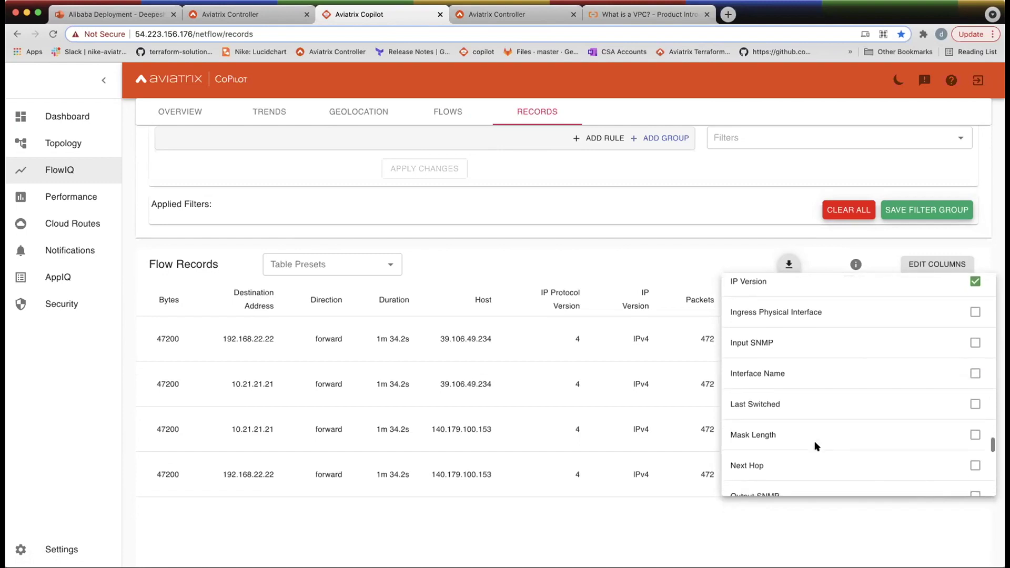
scroll(816, 446, down, 5)
scroll(815, 445, down, 5)
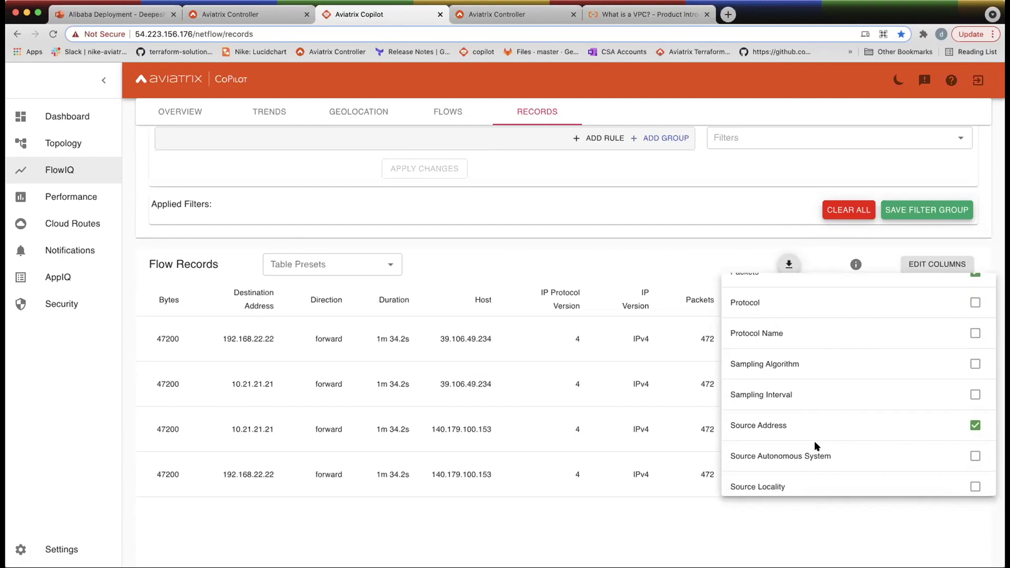
click(769, 506)
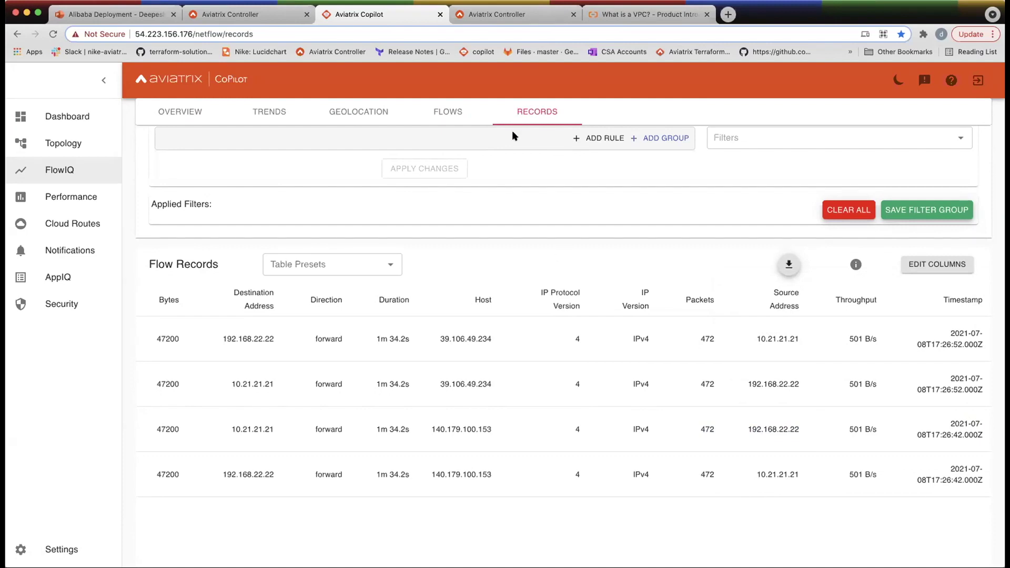
Switch to the Aviatrix Controller and examine the gateway list's cloud, public IP, region, spoke and transit details.
click(266, 19)
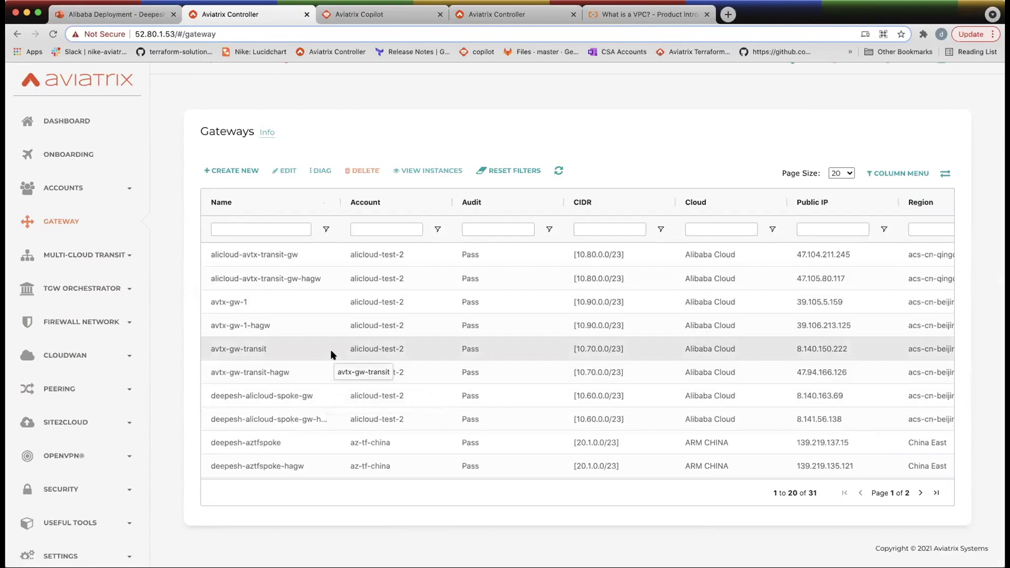
scroll(330, 350, right, 2)
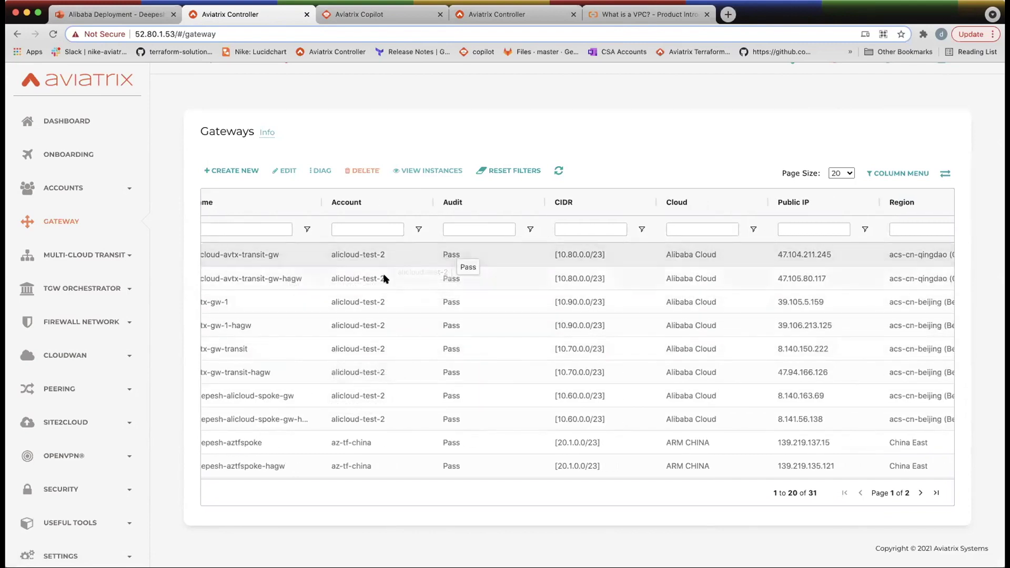
scroll(402, 380, right, 5)
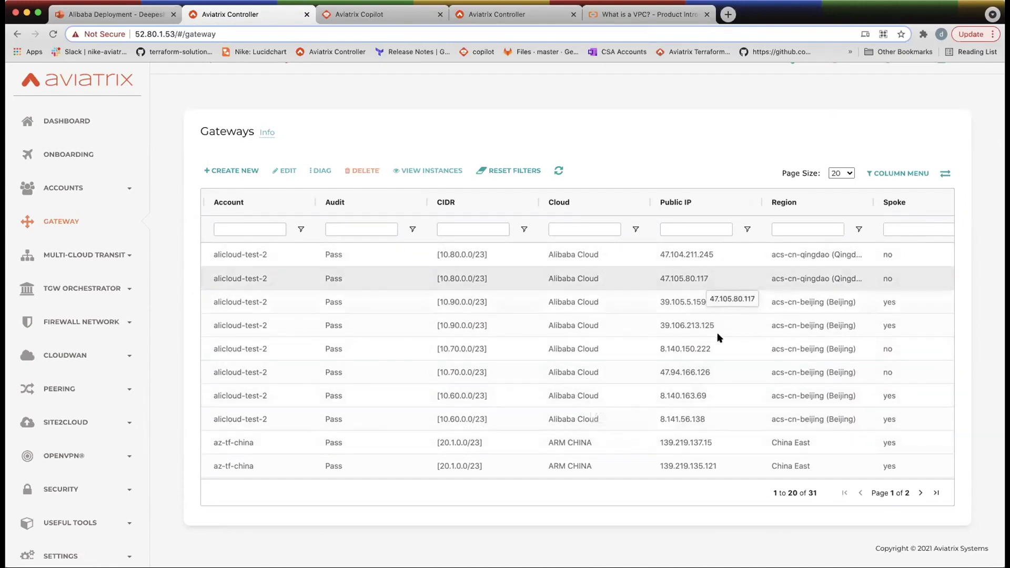
scroll(718, 337, right, 5)
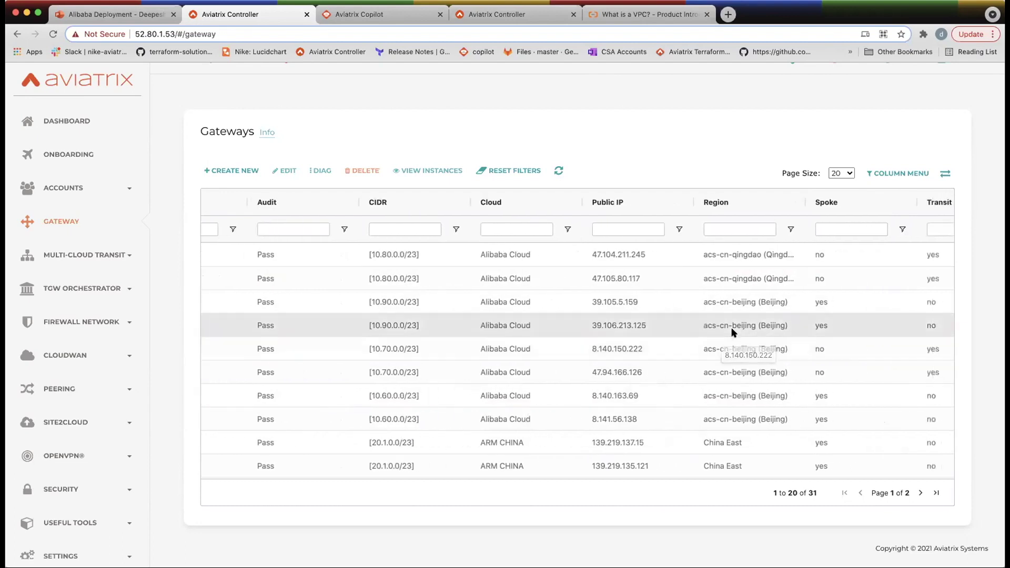
scroll(732, 330, right, 2)
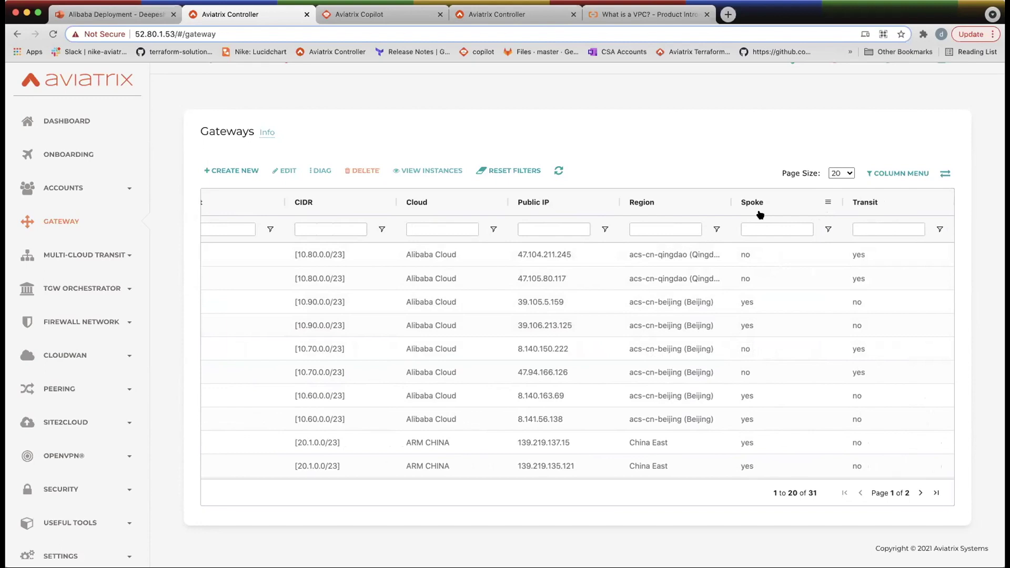
Review the optional columns for the gateway table and close the list without applying changes.
click(911, 178)
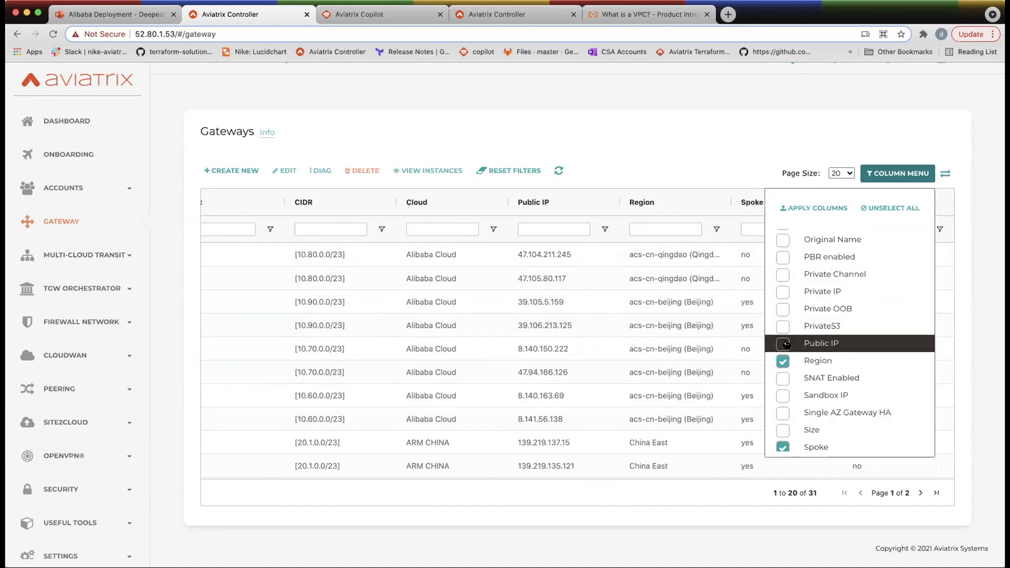
scroll(784, 373, down, 5)
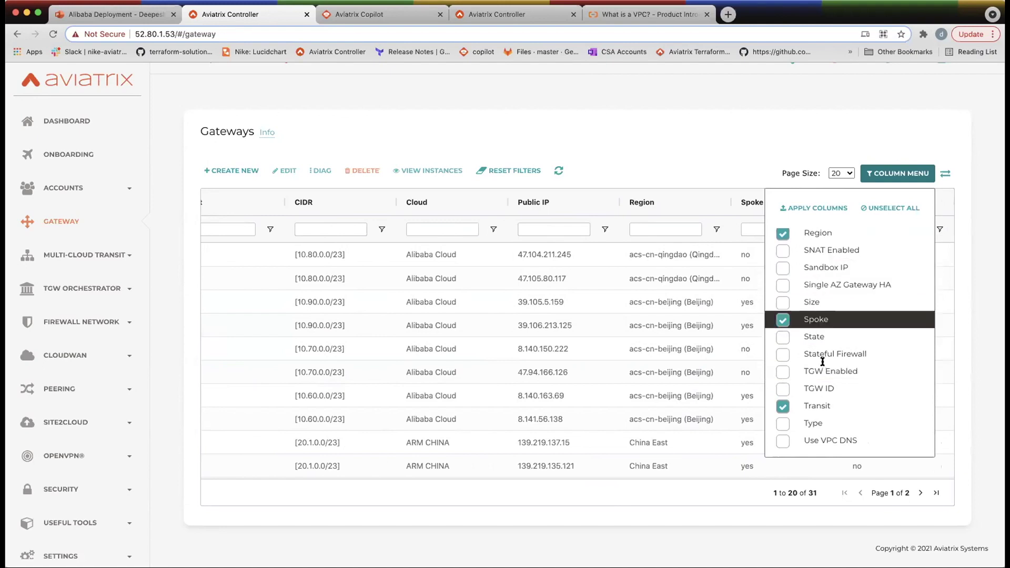
scroll(820, 358, down, 2)
scroll(823, 360, up, 5)
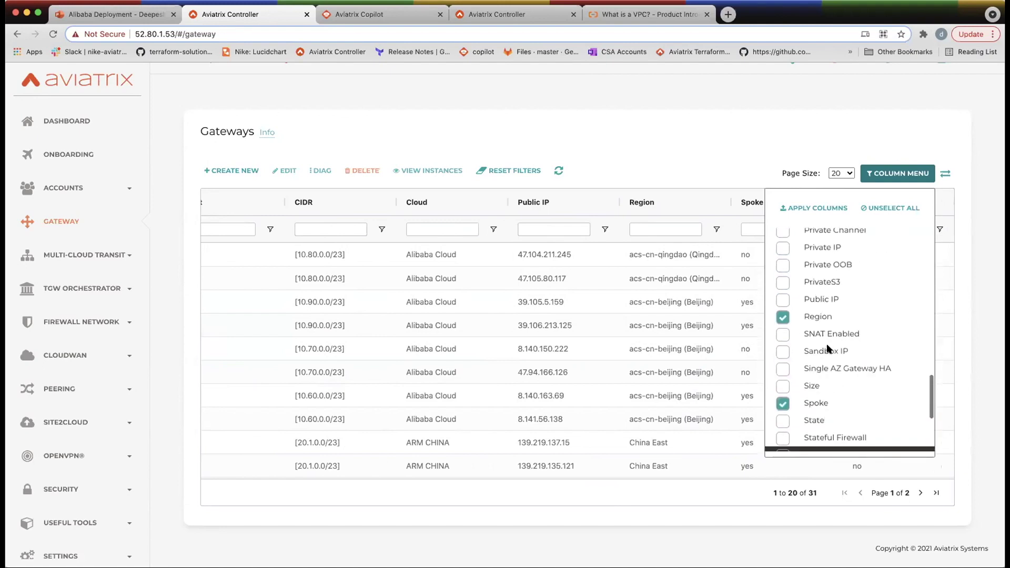
scroll(827, 345, up, 6)
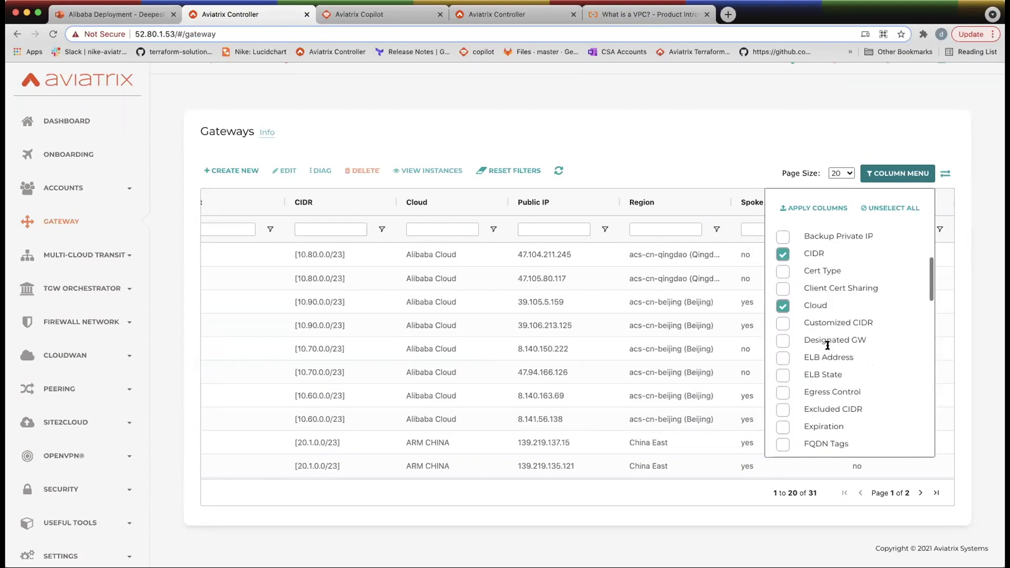
scroll(789, 292, up, 1)
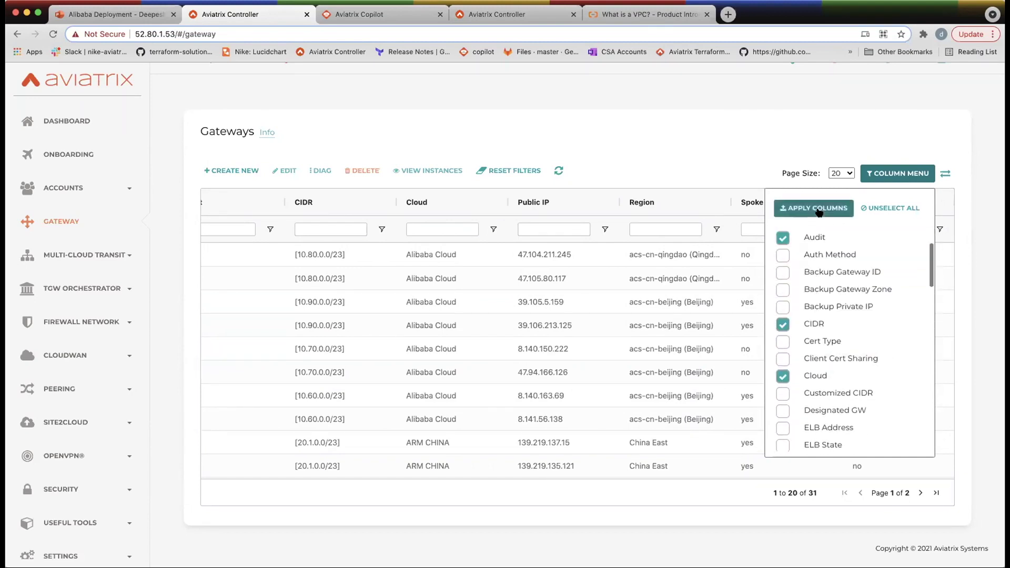
click(705, 181)
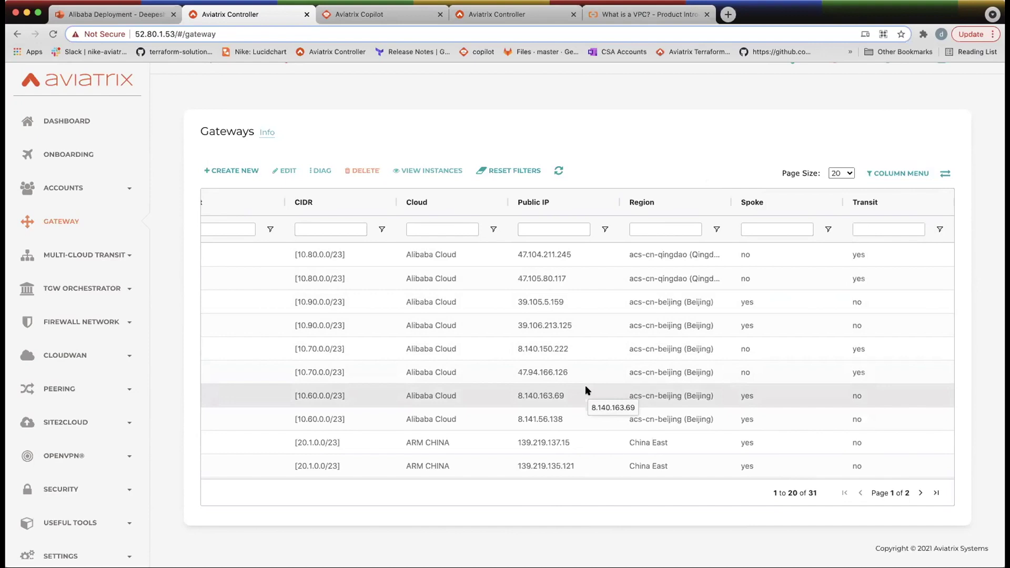
Open the controller's network diagnostics for troubleshooting.
scroll(62, 335, down, 2)
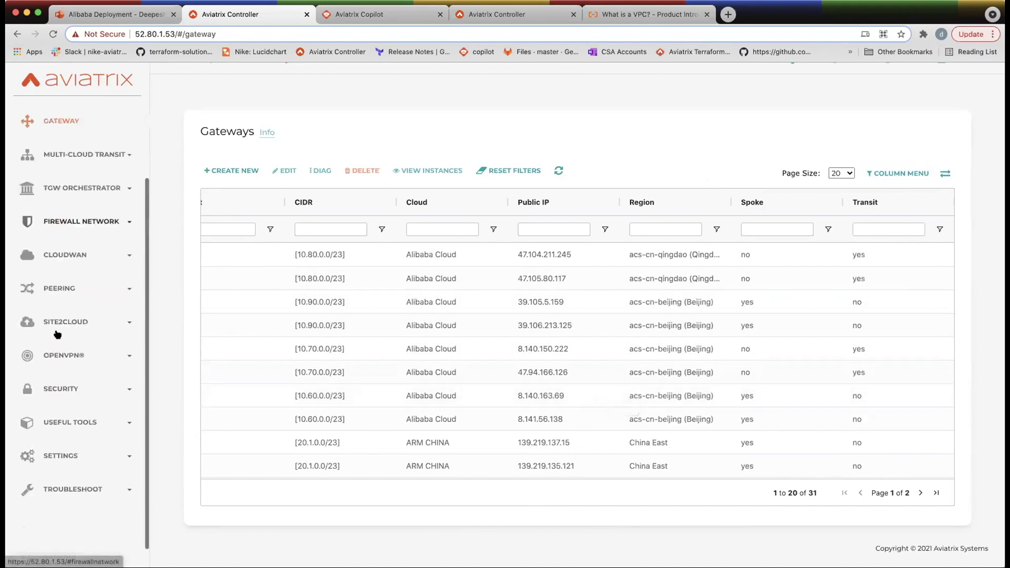
click(58, 495)
scroll(58, 447, down, 1)
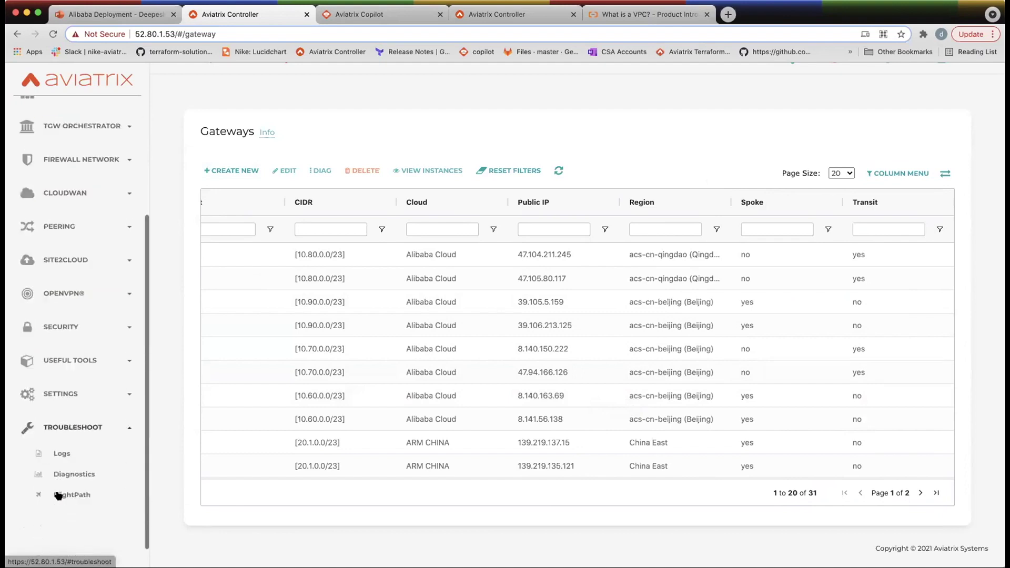
click(70, 475)
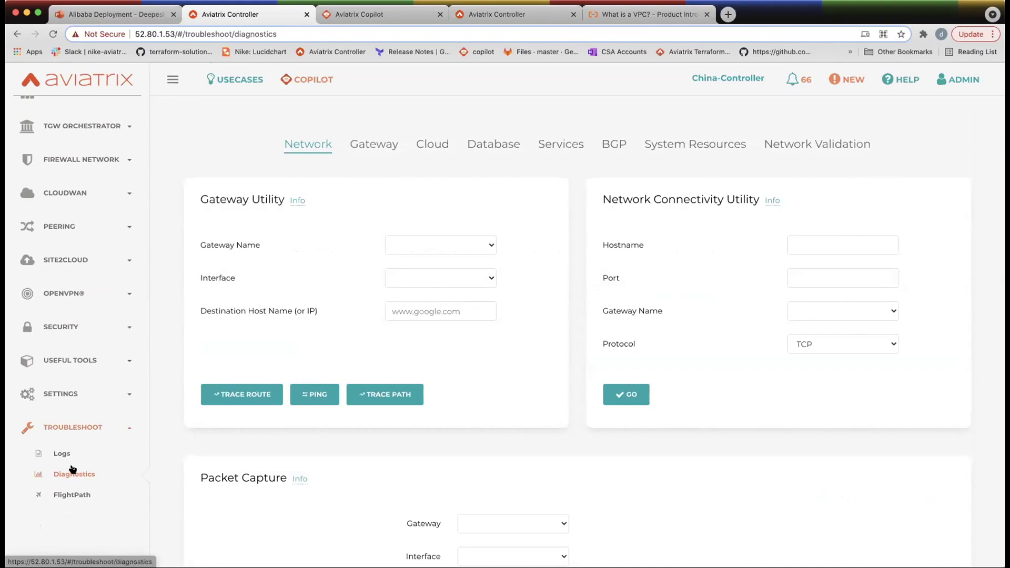
Set up a packet capture on gateway mcn-gw-china, interface tun-0ABE000B-0, for host 192.168.22.22.
scroll(243, 470, down, 3)
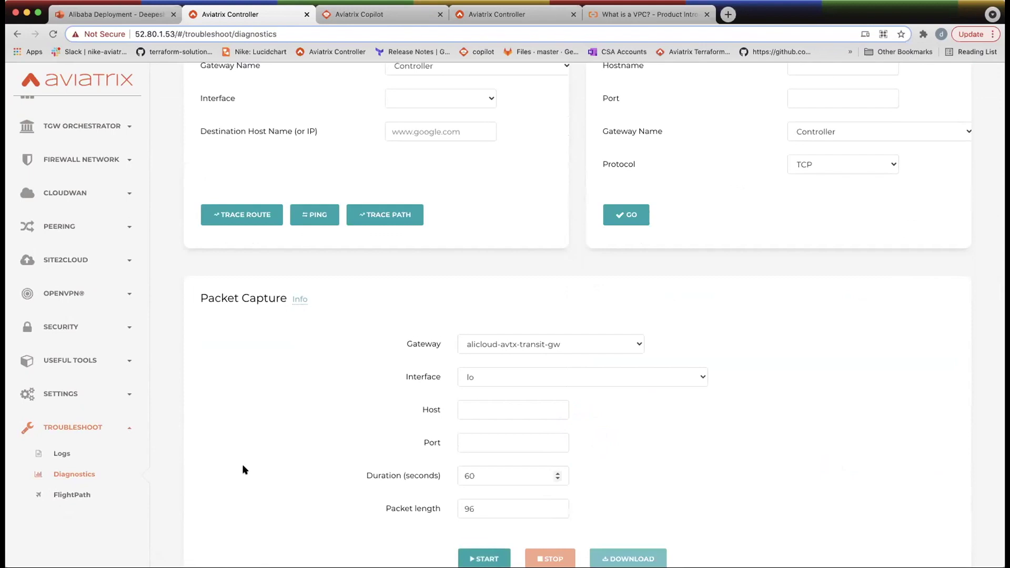
scroll(242, 465, down, 2)
click(634, 266)
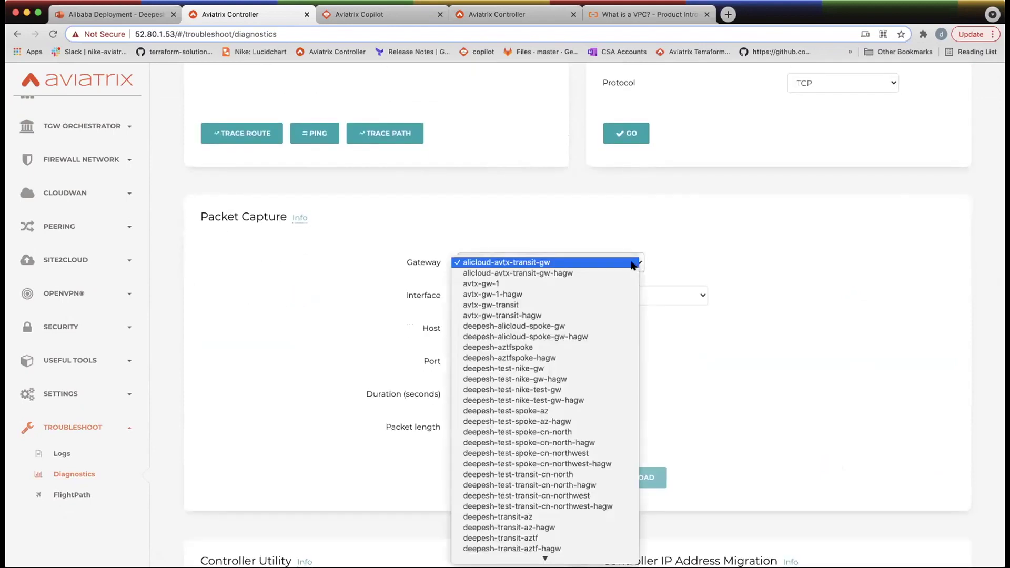
scroll(584, 451, down, 1)
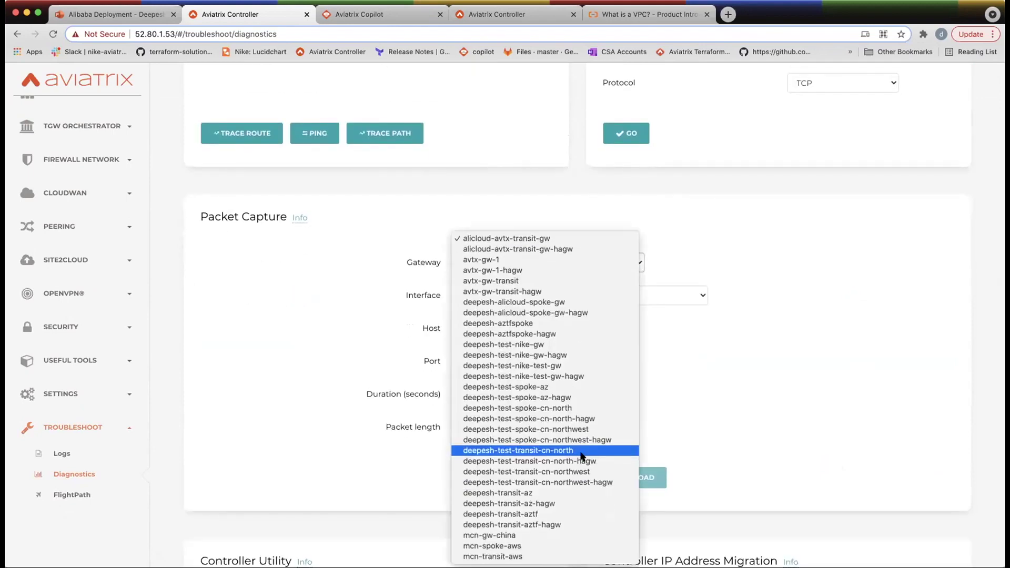
click(544, 535)
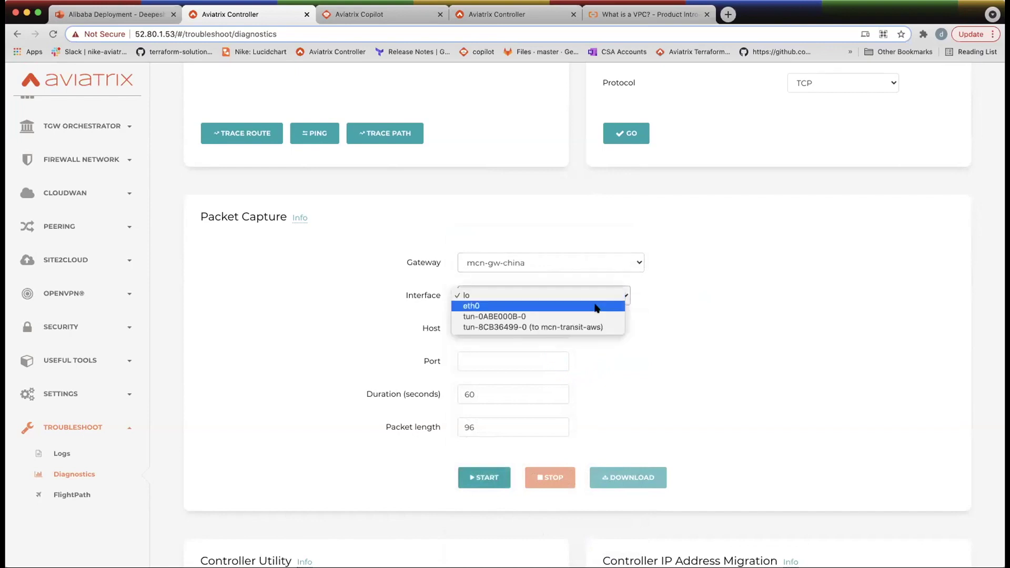
click(592, 316)
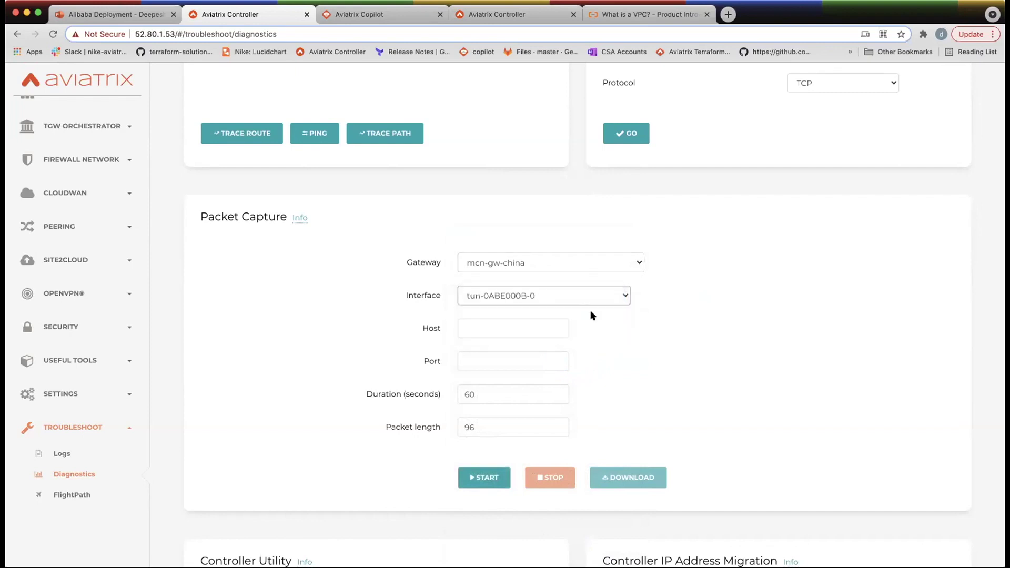
click(535, 327)
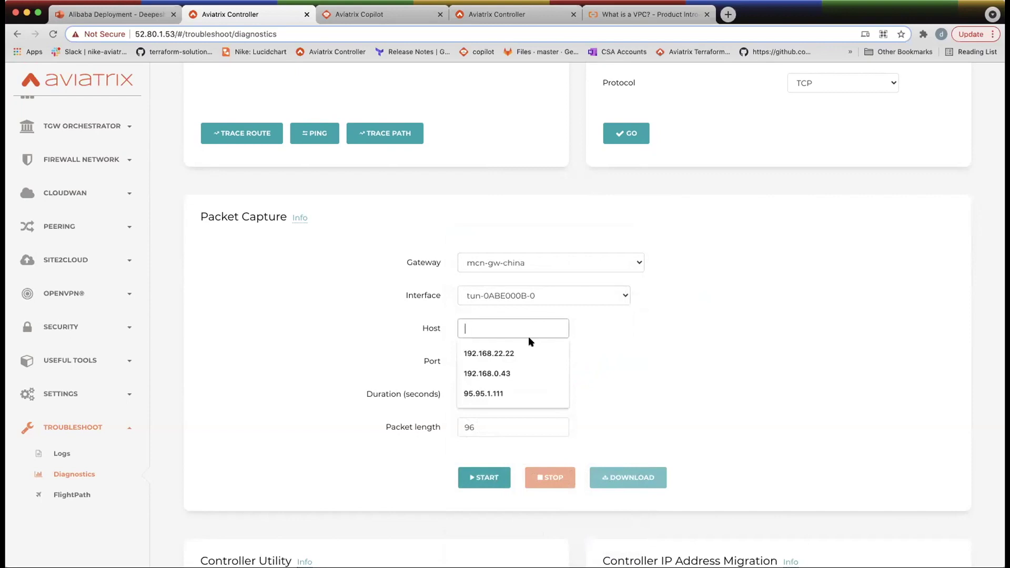
click(525, 345)
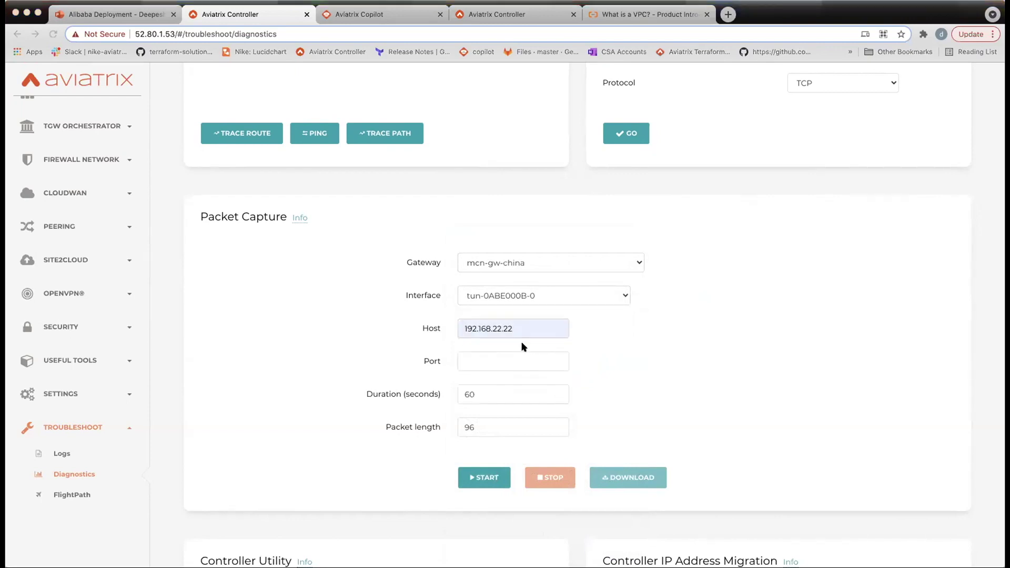
Run the packet capture and review the captured packets.
click(481, 482)
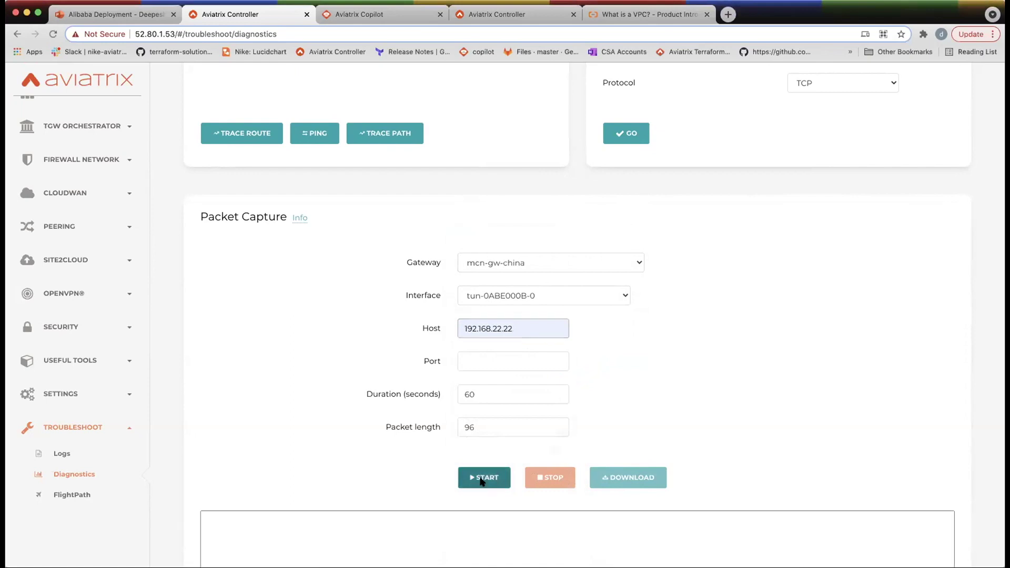
scroll(347, 453, down, 3)
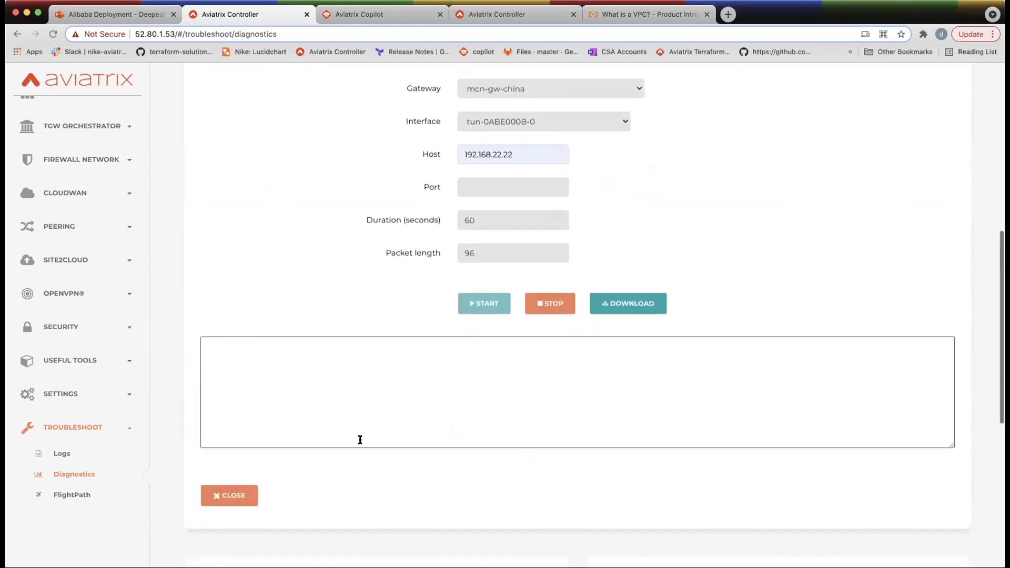
scroll(698, 276, up, 3)
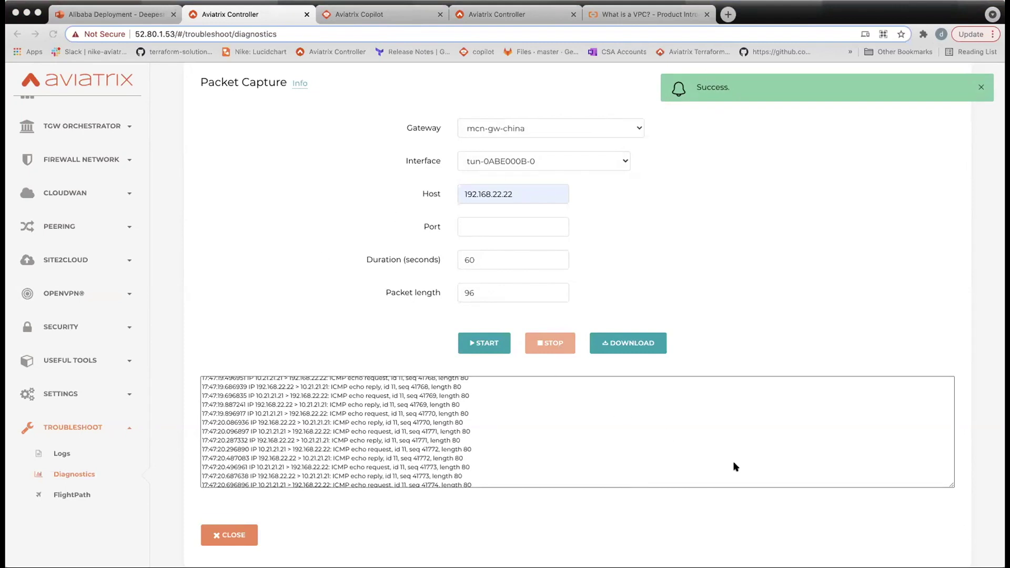
Switch to the PowerPoint deck and start the slide show from slide 18, "Aviatrix Multi-Cloud Solutions with Alibaba".
key(super+Tab)
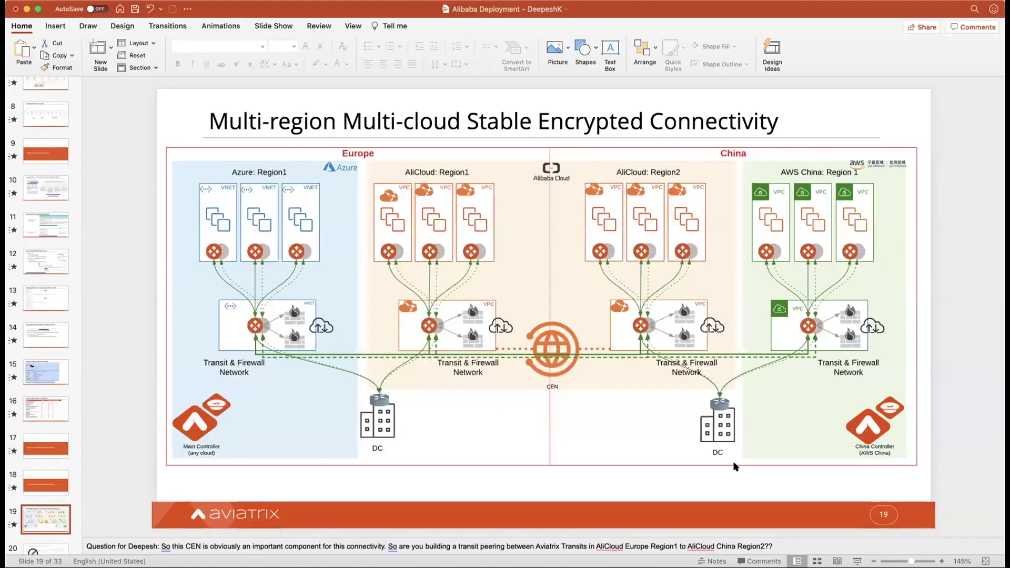
click(43, 477)
click(857, 561)
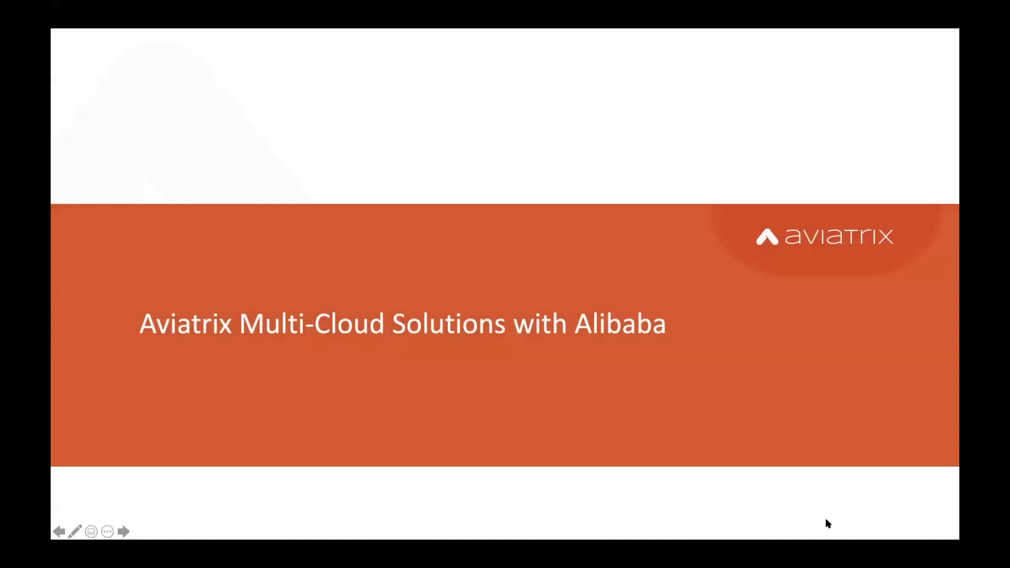